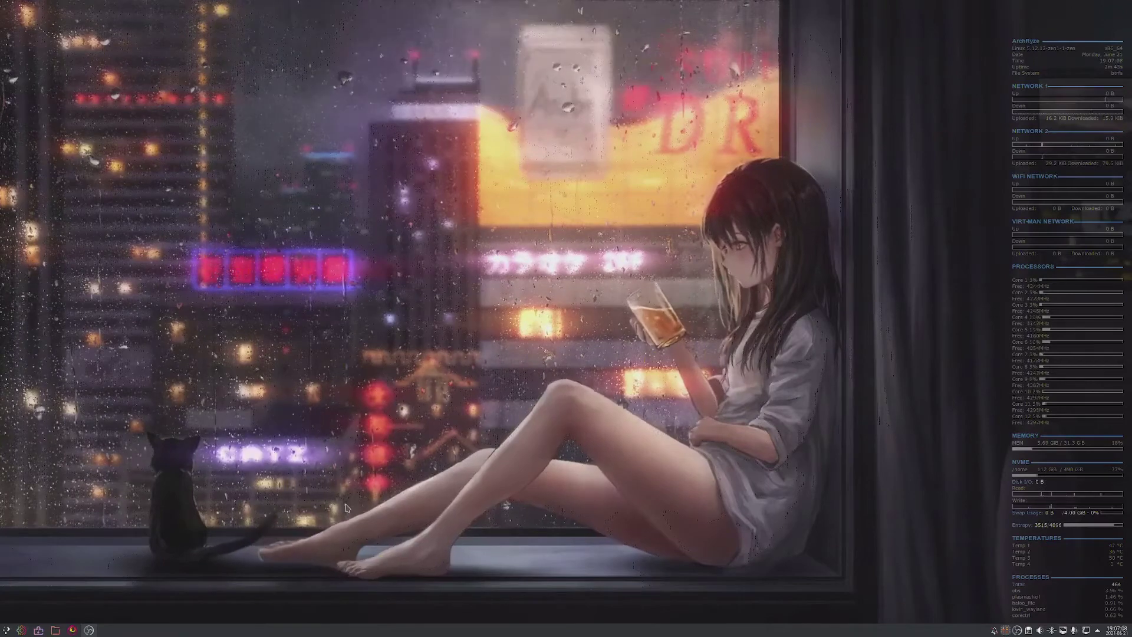
View the System Information page showing Plasma 5.22.1 details, then close System Settings.
left_click(21, 629)
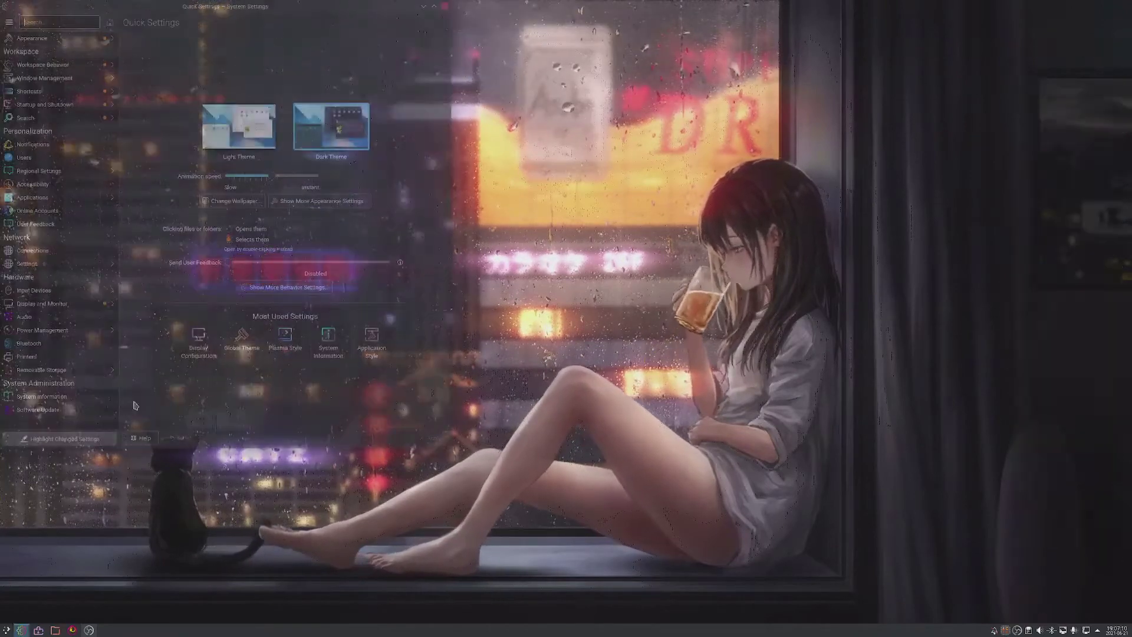
left_click(63, 401)
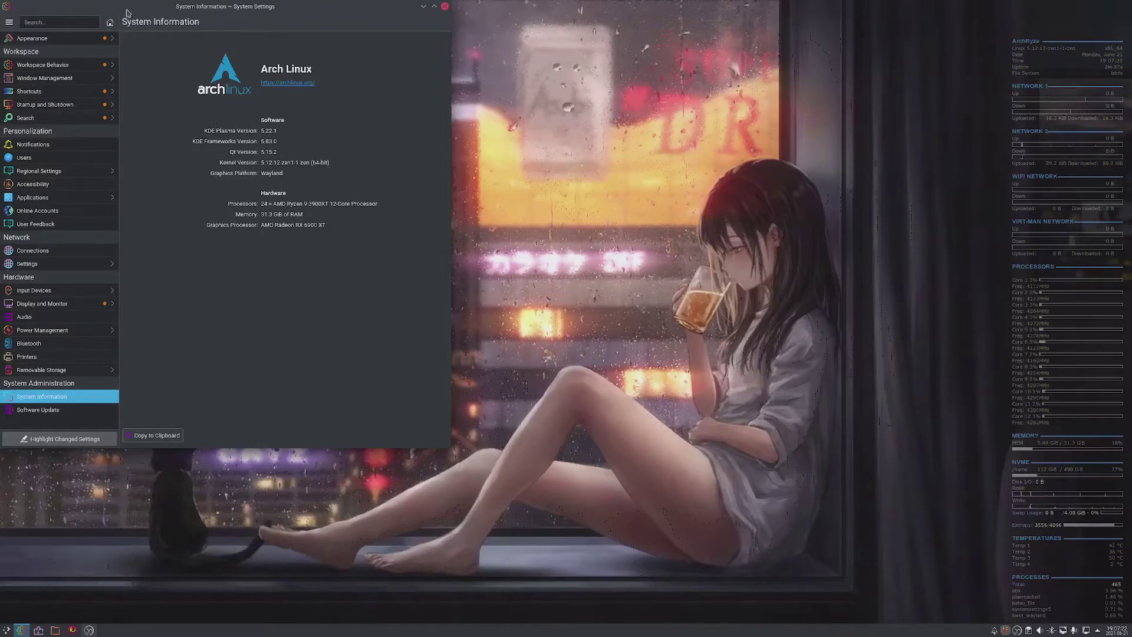
left_click_drag(125, 12, 238, 81)
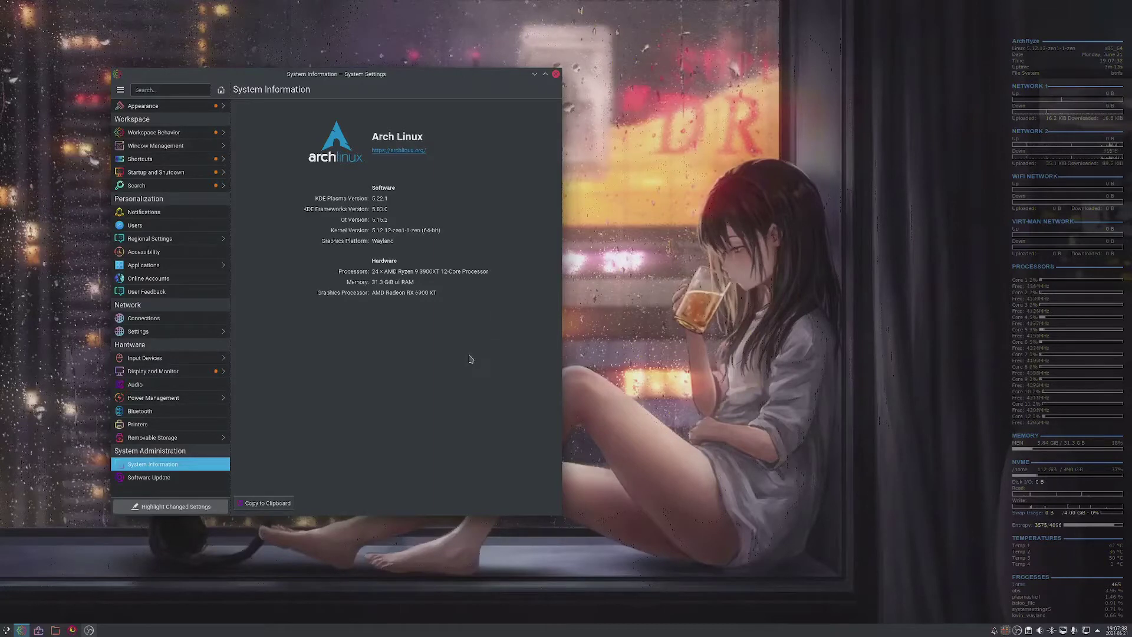
left_click(556, 77)
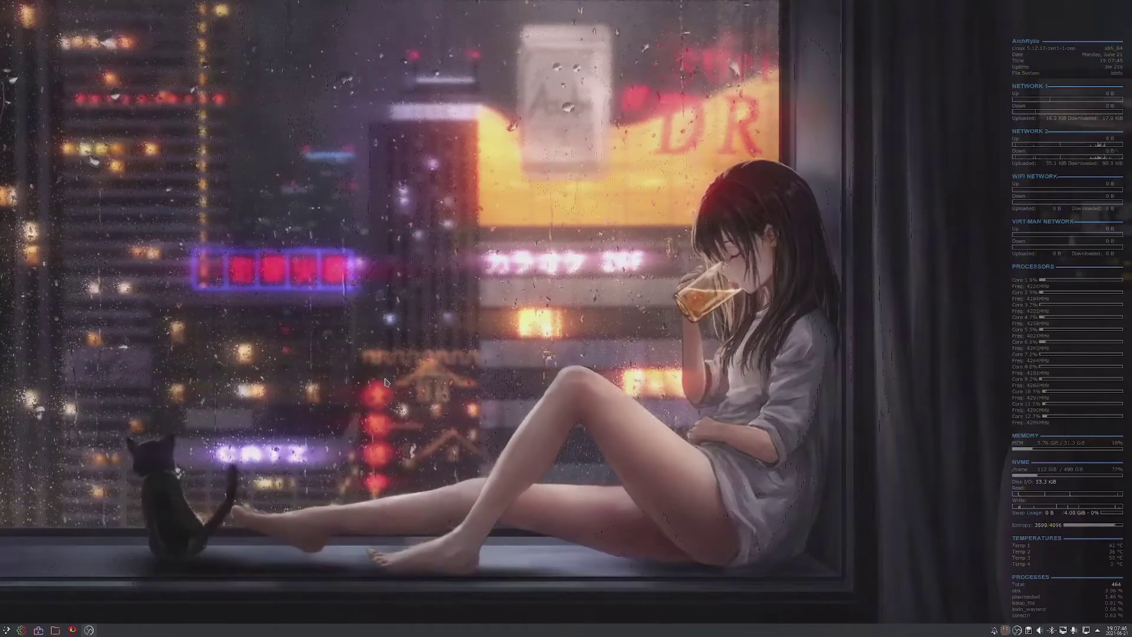
Google 'lutris', open its Downloads page and scroll to the Arch Linux 'sudo pacman -S lutris' command.
key("super+b")
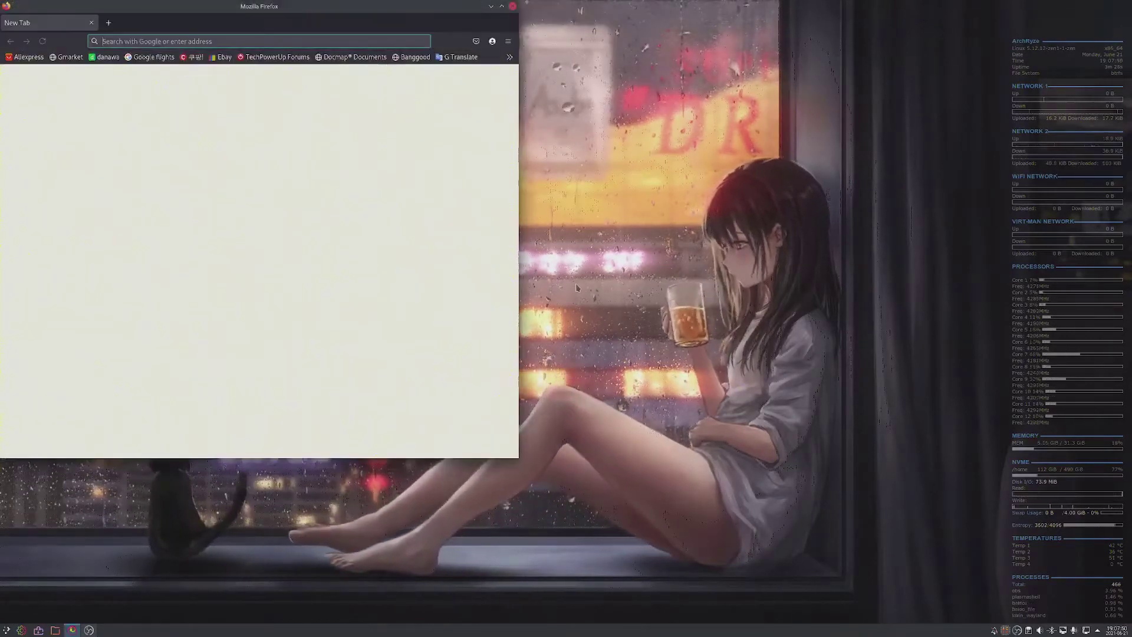
type("lutris")
key("Return")
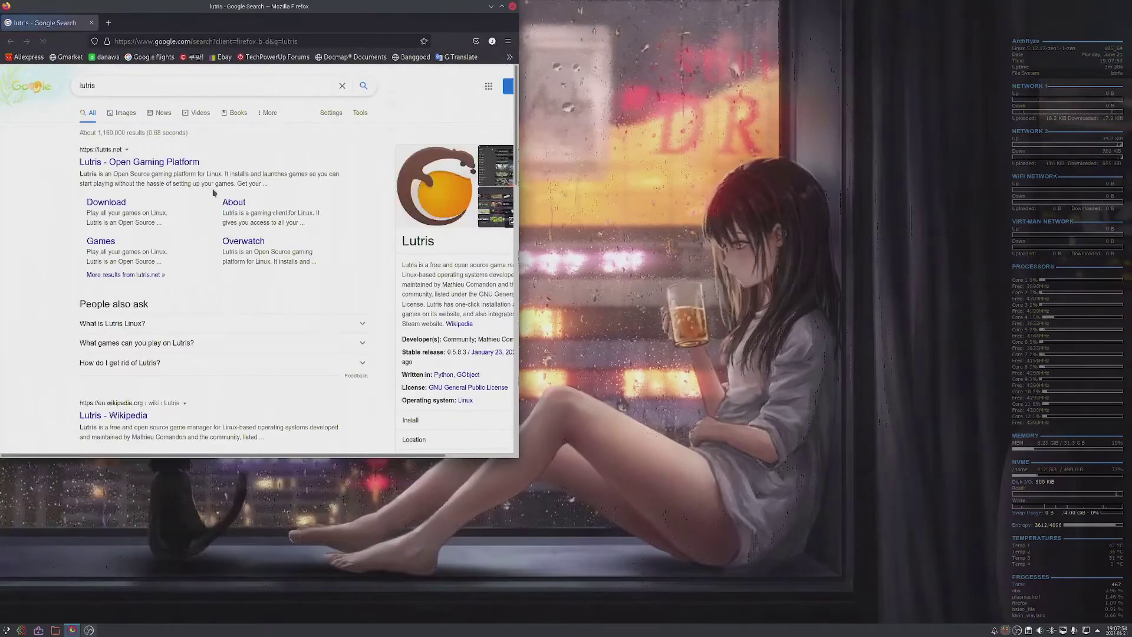
left_click(106, 205)
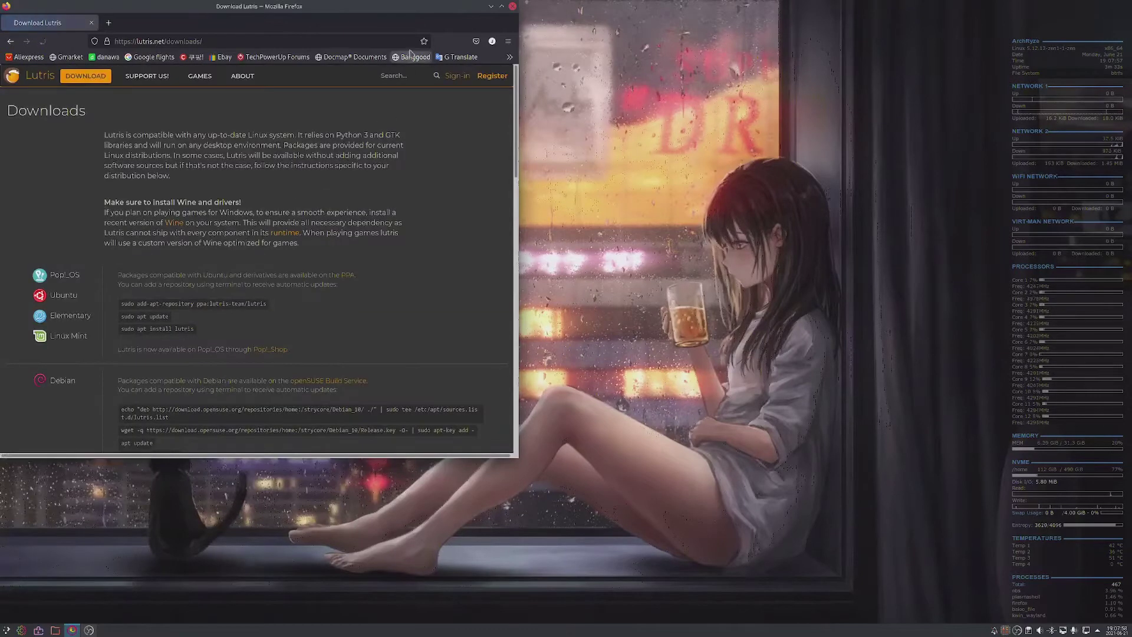
left_click_drag(359, 11, 470, 33)
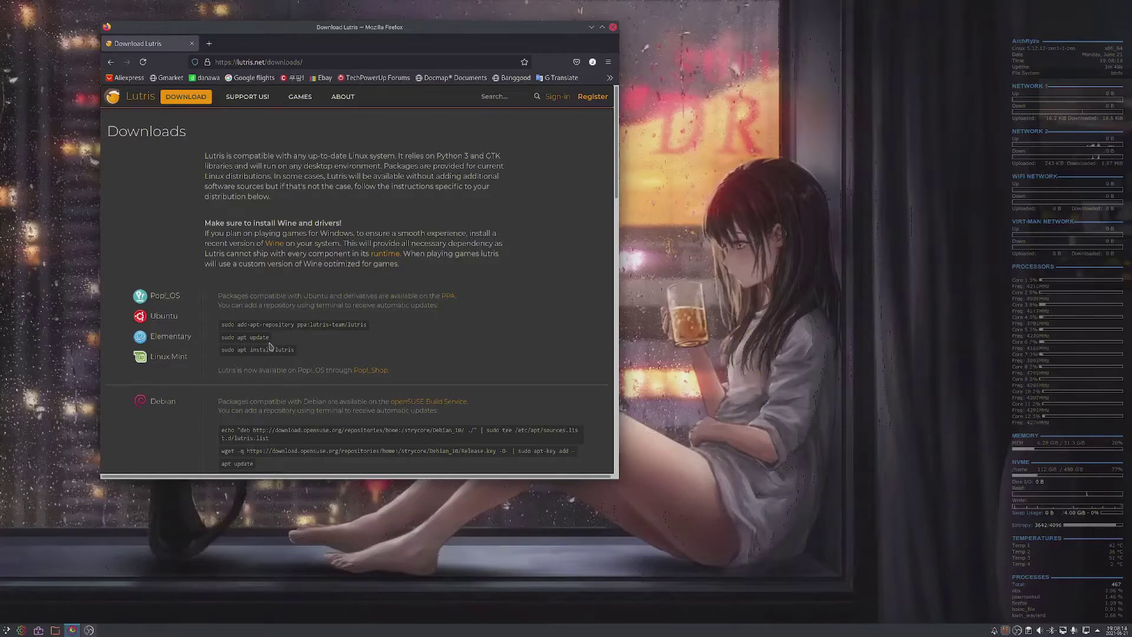
scroll(269, 347, "down", 4)
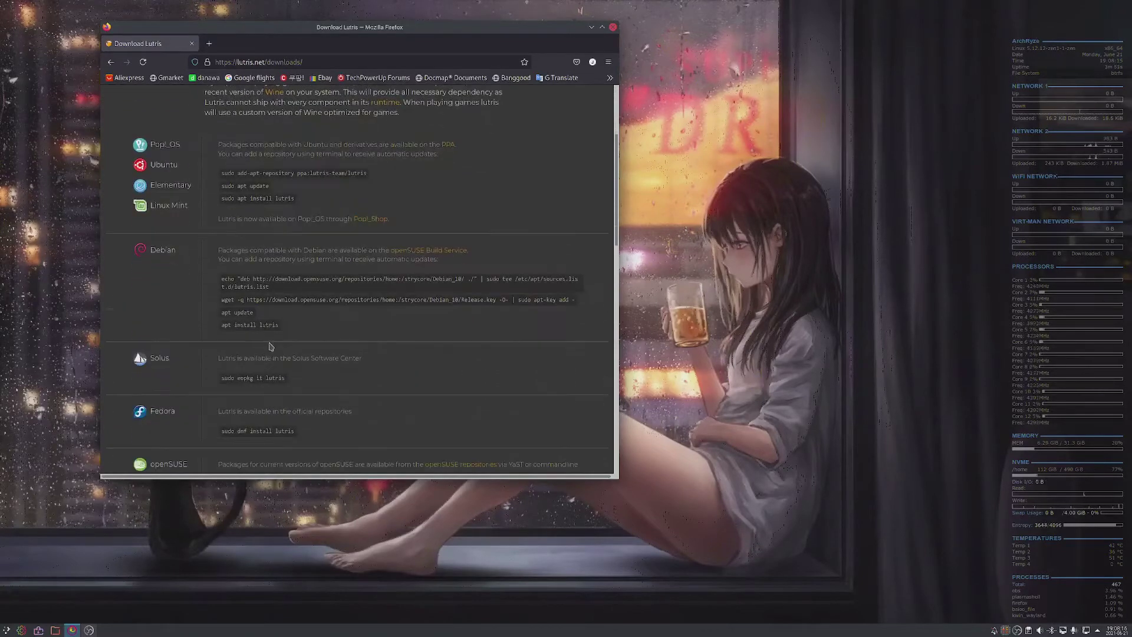
scroll(269, 346, "down", 6)
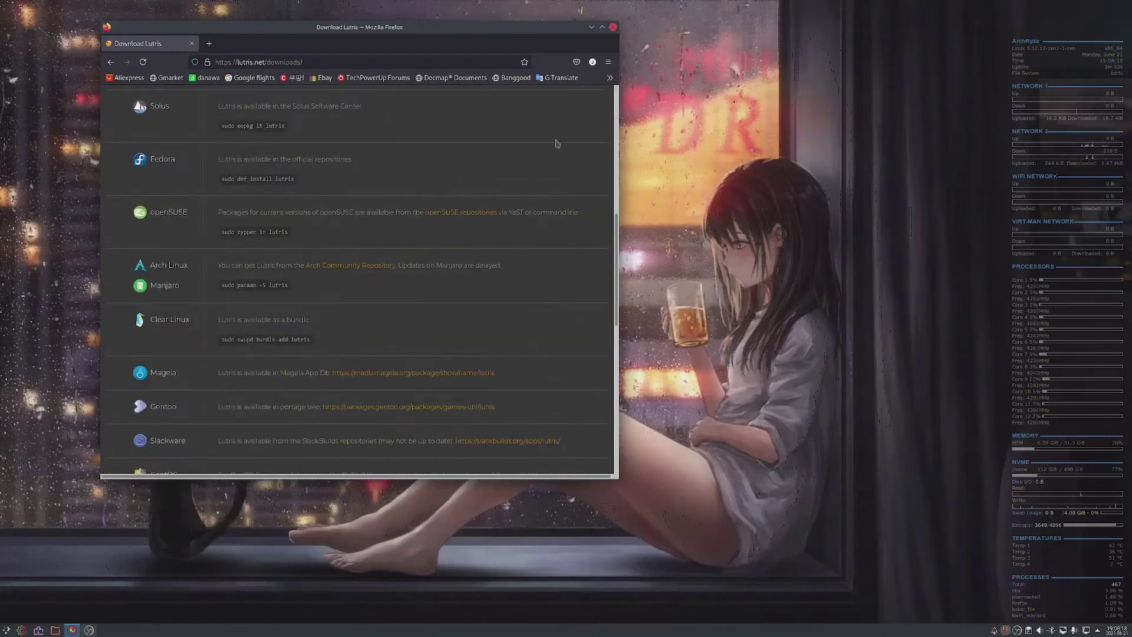
Close Firefox and start Lutris, centring its library showing CONTROL and Epic Games Store.
left_click(613, 26)
key("super")
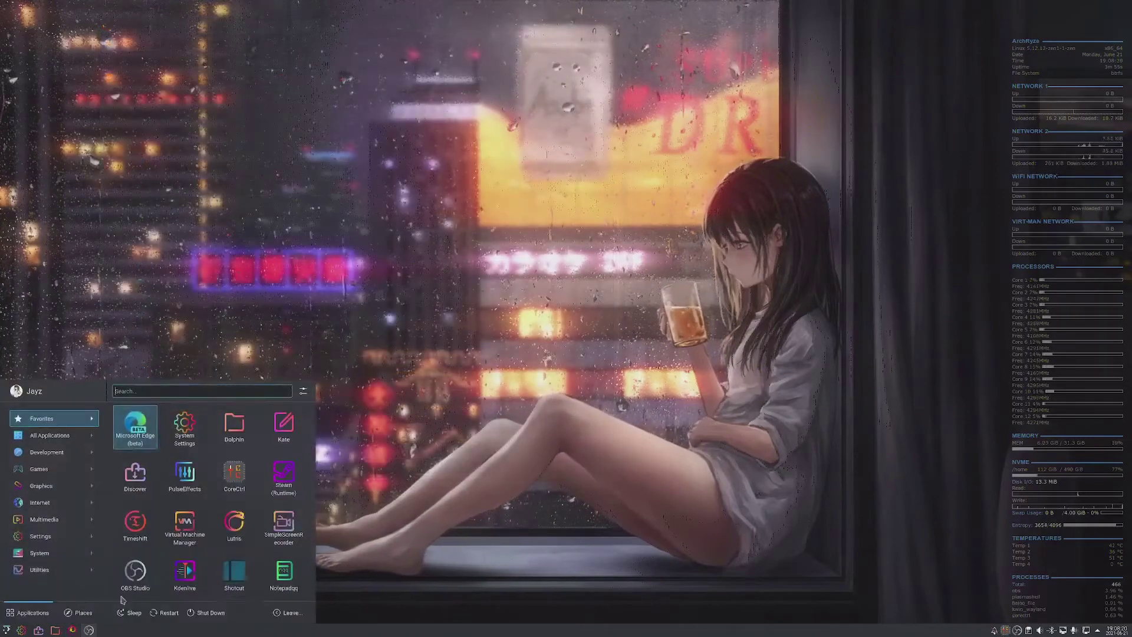
left_click(234, 522)
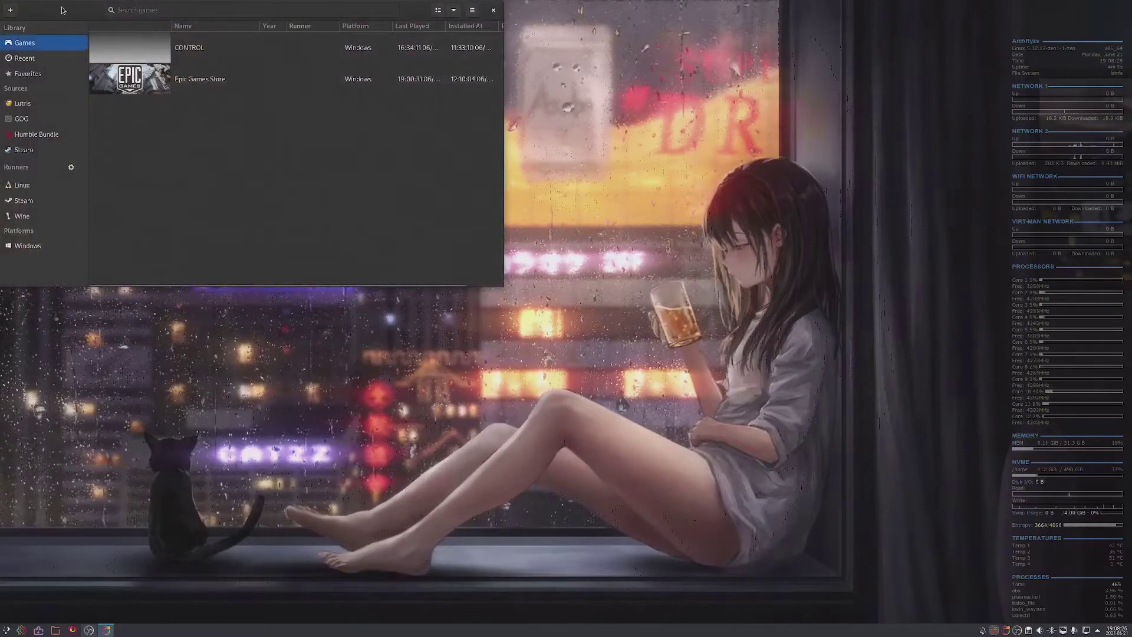
left_click_drag(66, 9, 180, 135)
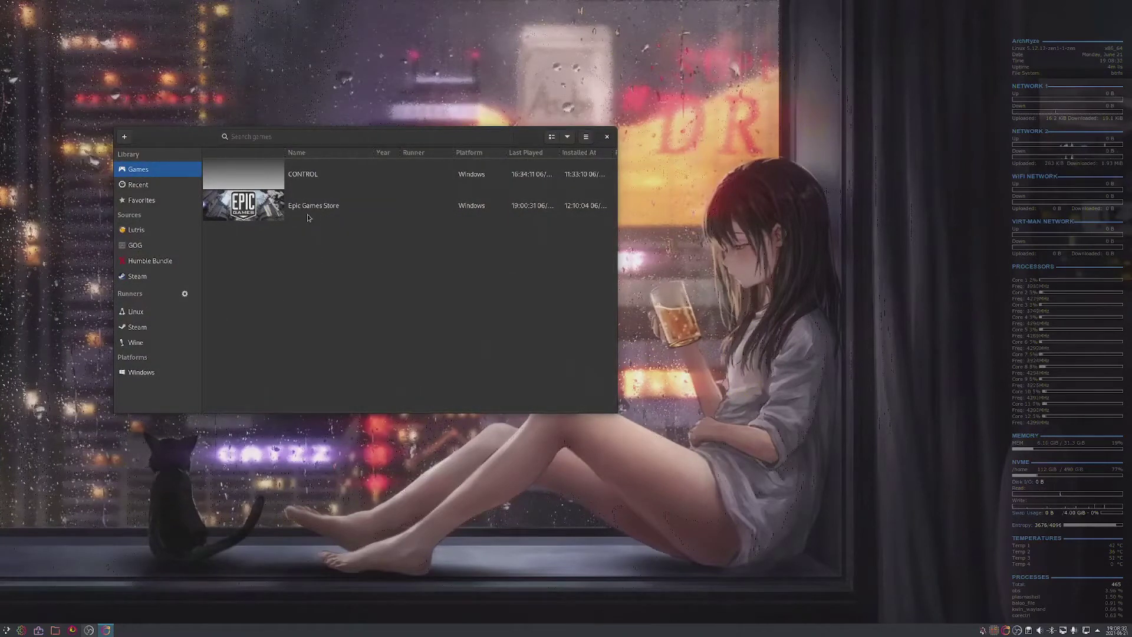
Google 'lutris' in a new Firefox window and go to lutris.net.
left_click(71, 630)
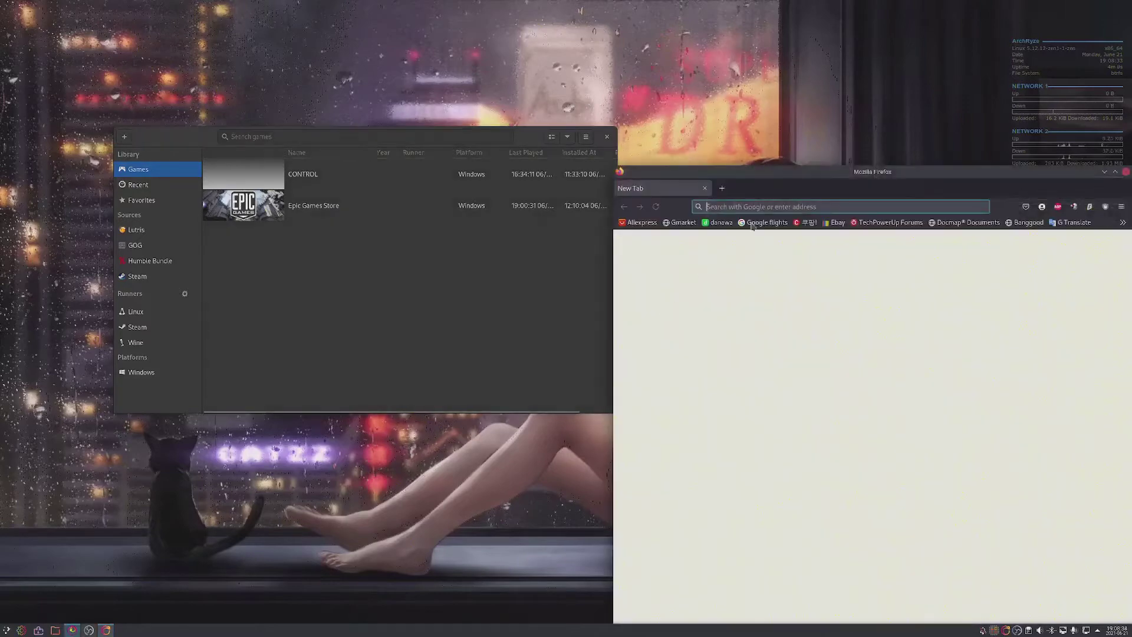
type("lutris")
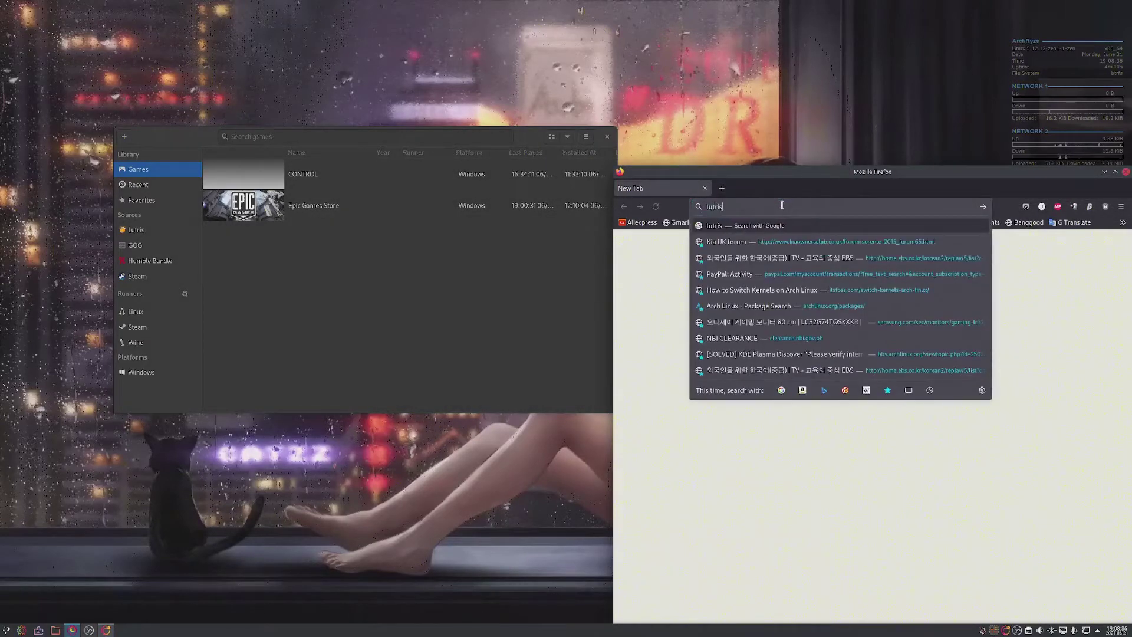
key("Return")
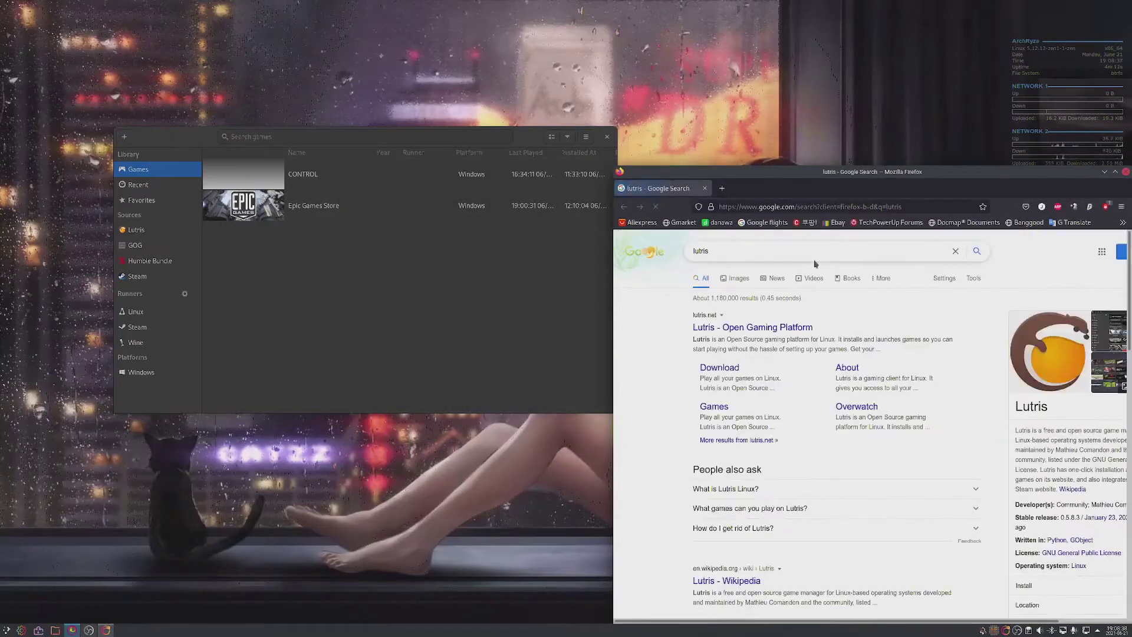
left_click(787, 328)
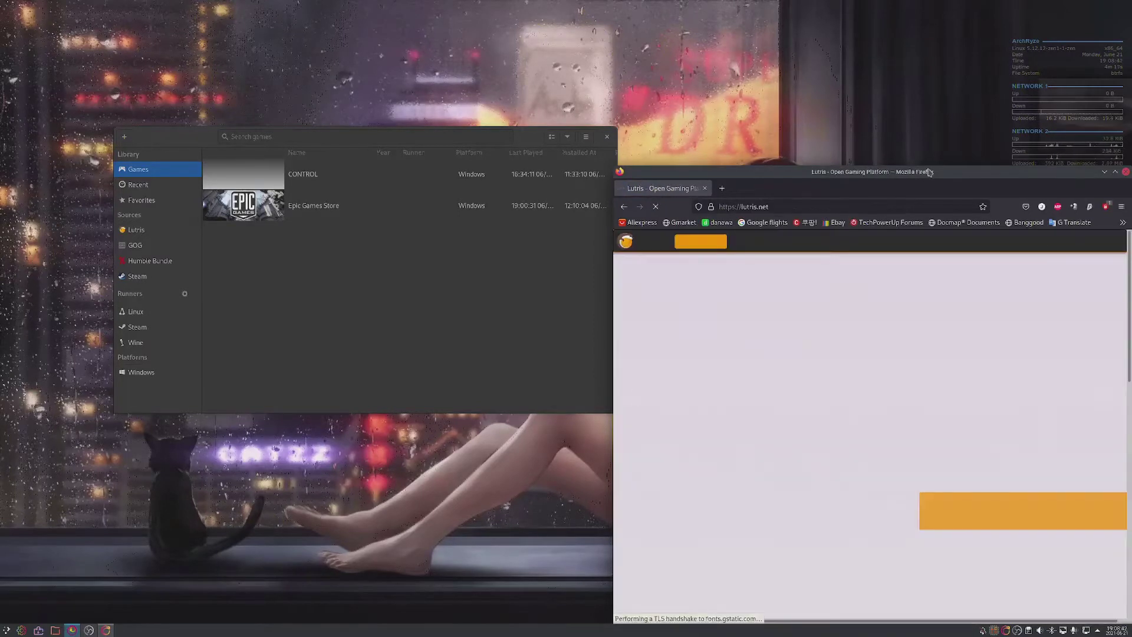
left_click_drag(929, 172, 803, 134)
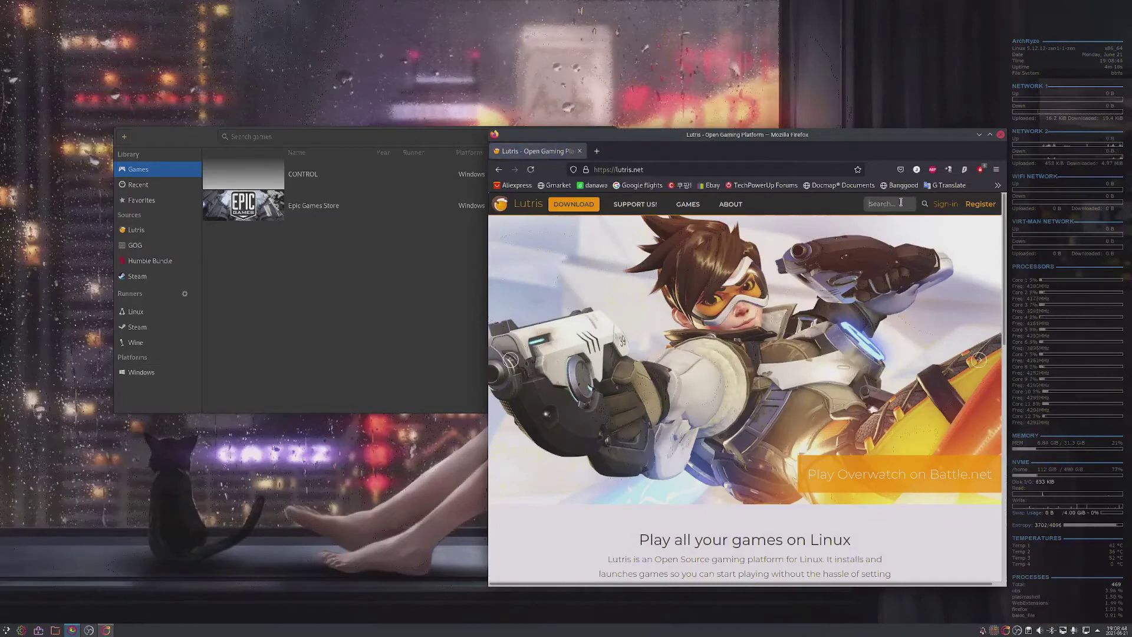
Search the lutris.net site for 'epic'.
left_click(900, 202)
type("epic")
key("Return")
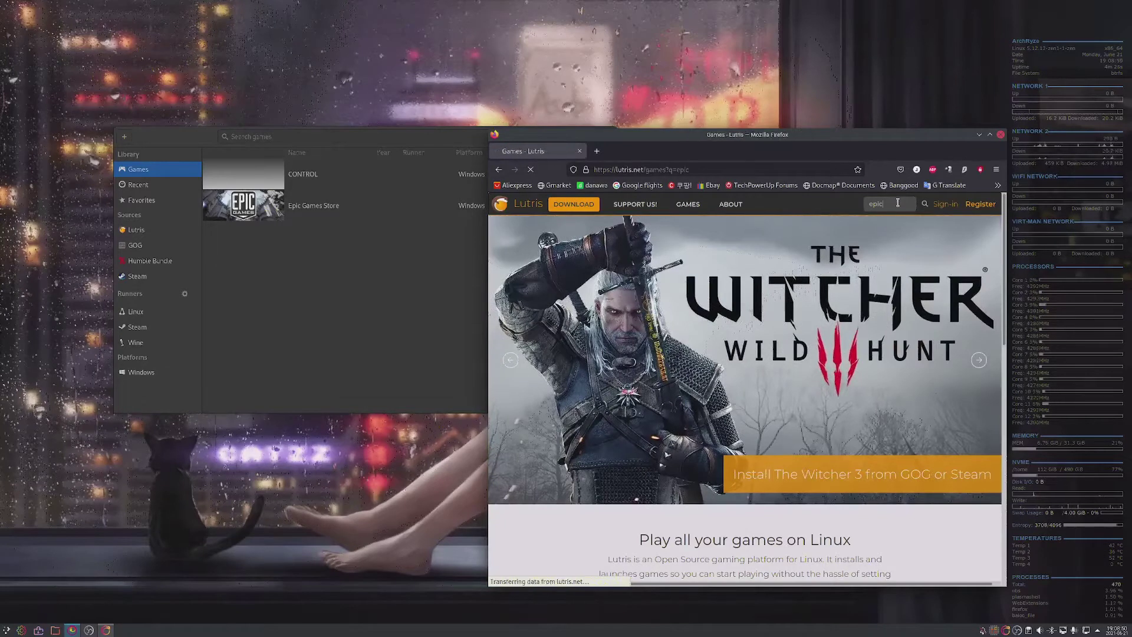
Open the Epic Games Store result to view its Wine 'latest version' installer details.
left_click(565, 312)
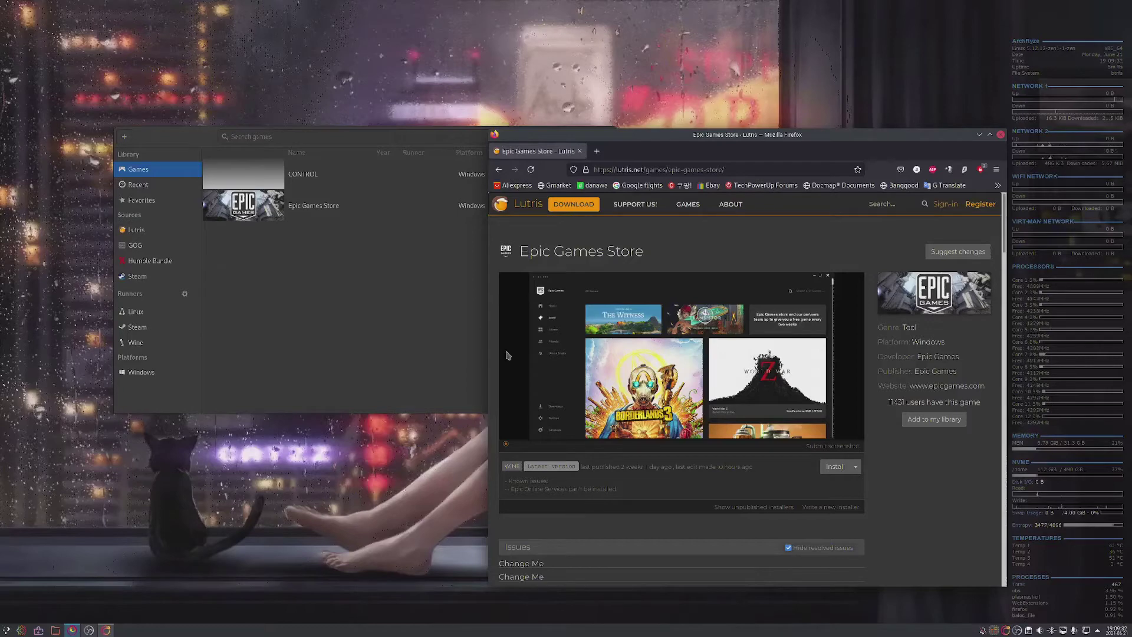
left_click_drag(835, 135, 768, 142)
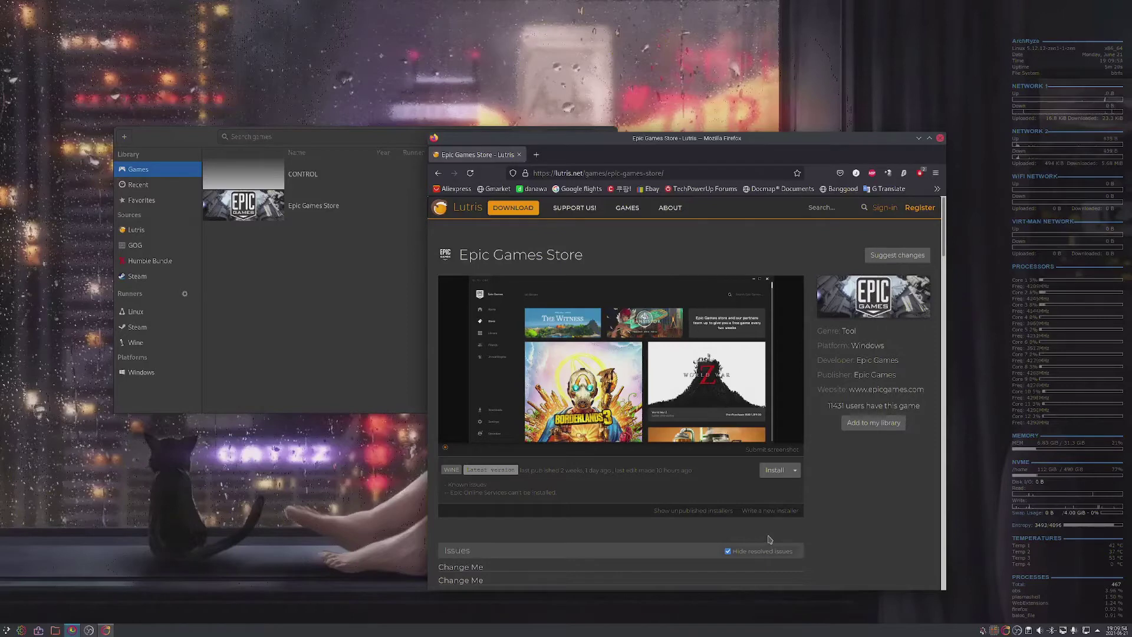
Try the Epic Games Store Install link, cancel the open-with-application prompt, and close Firefox.
left_click(775, 471)
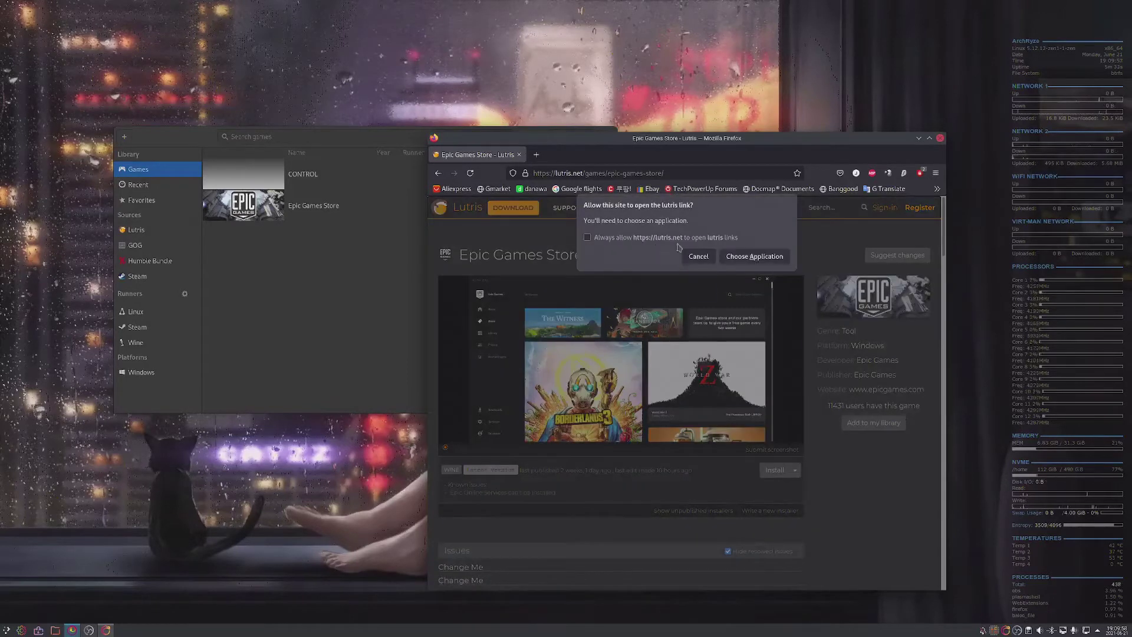
left_click(739, 258)
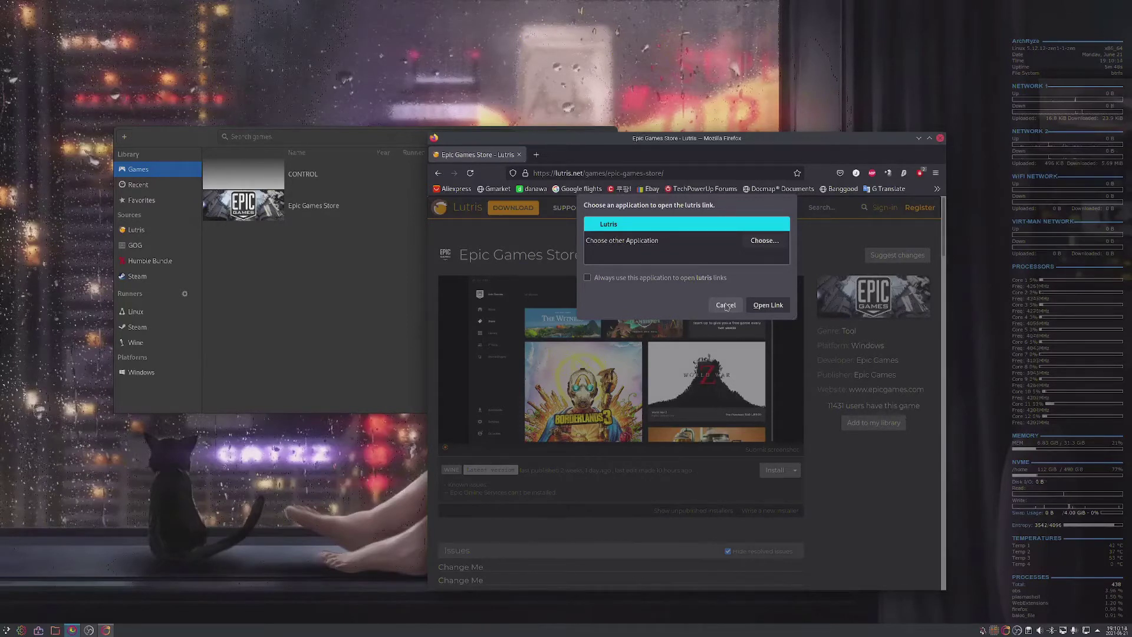
left_click(726, 305)
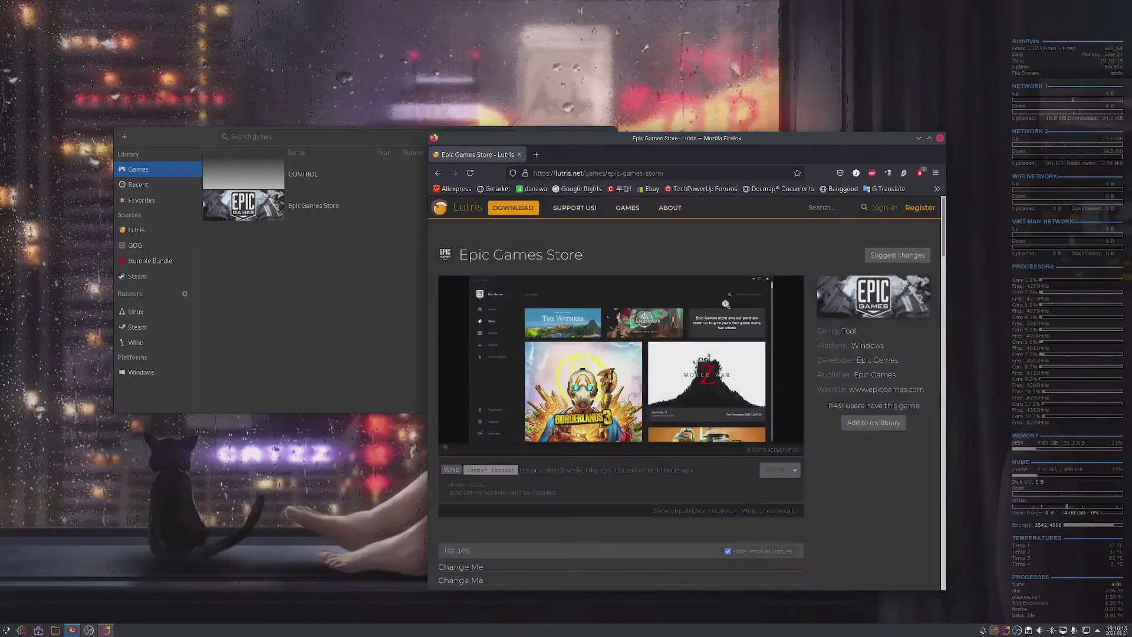
left_click(940, 138)
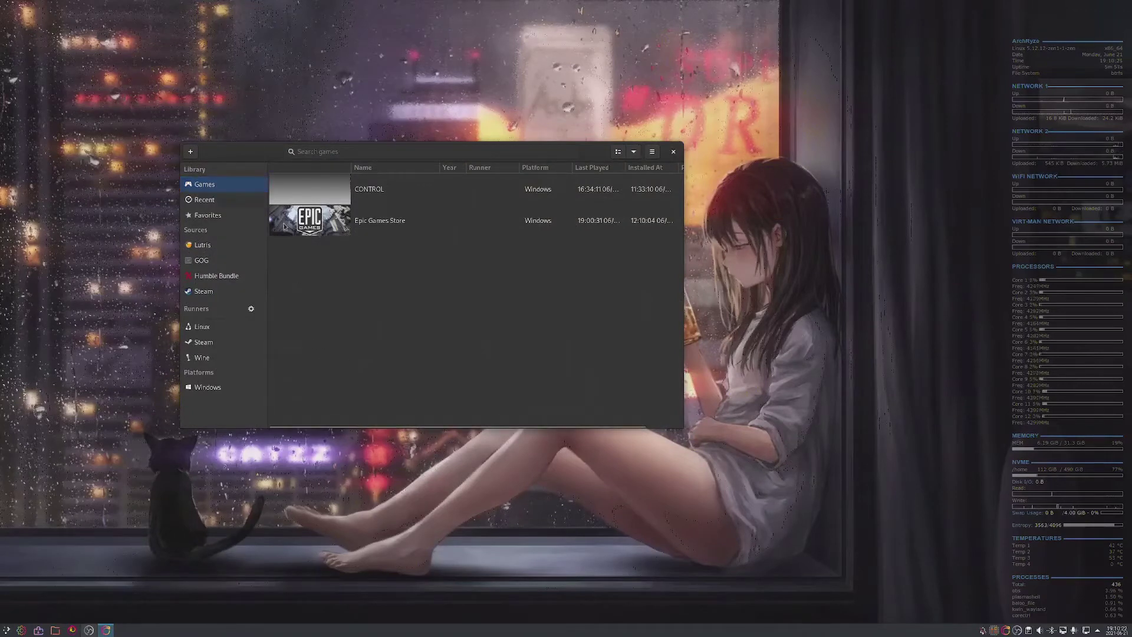
Select Epic Games Store in the Lutris library and play it.
left_click(359, 227)
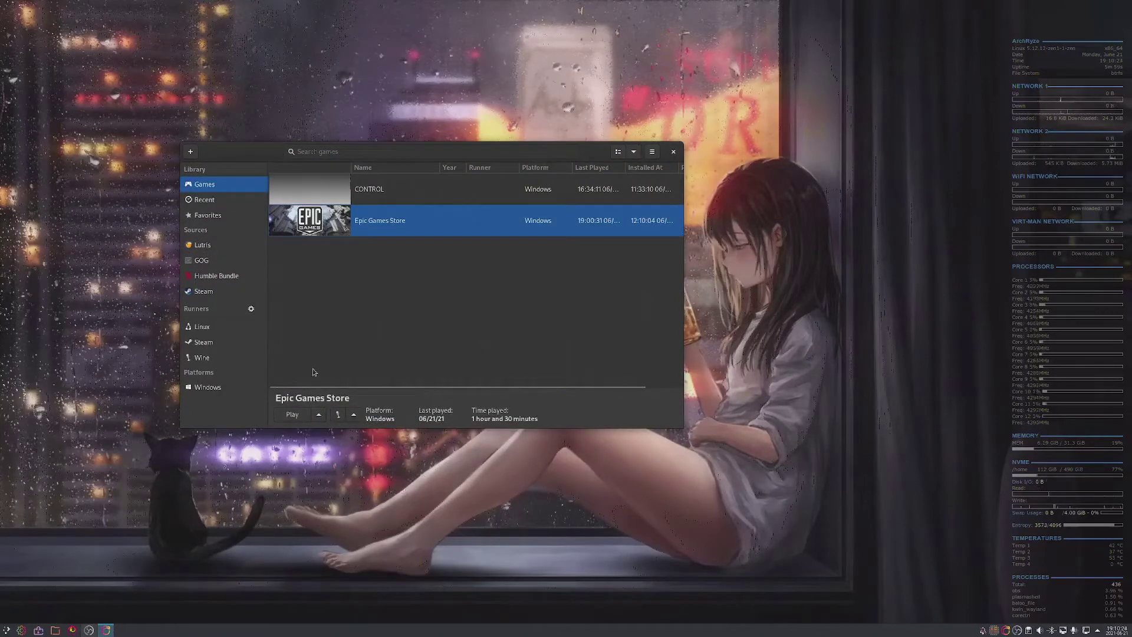
left_click(297, 415)
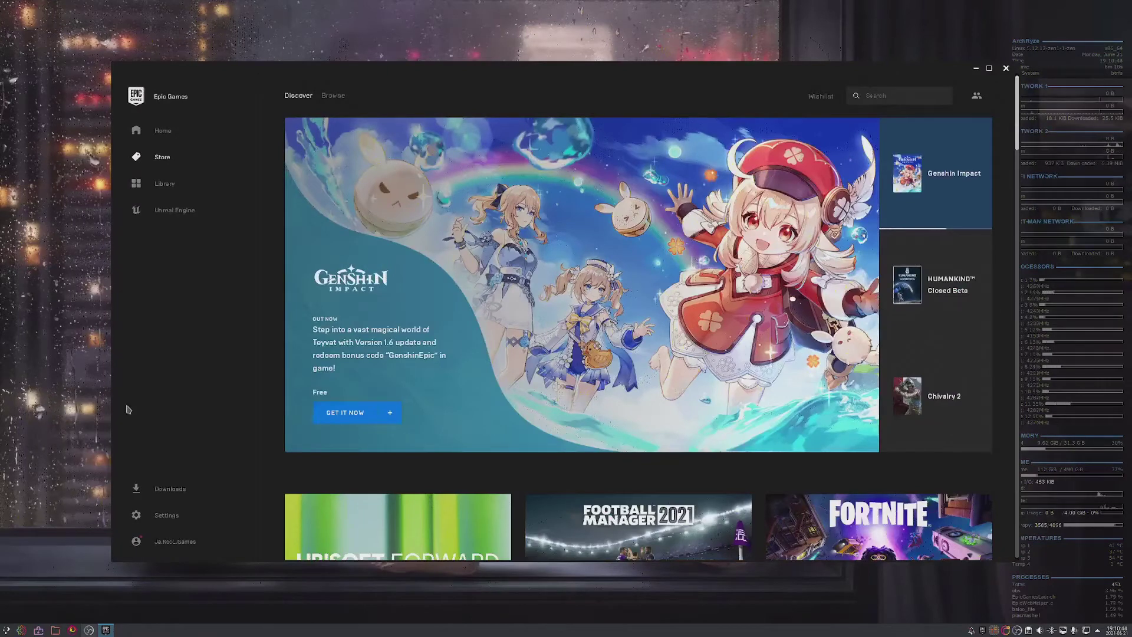
Launch Control from the Epic launcher's Library, then close the Epic Games Launcher.
left_click(162, 184)
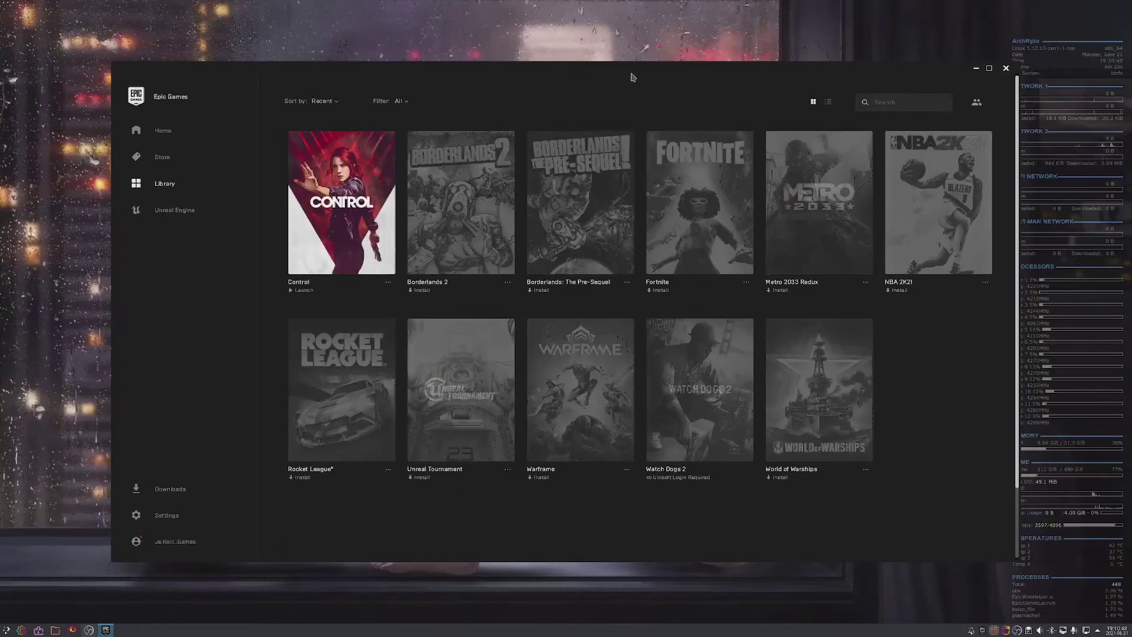
left_click_drag(632, 77, 605, 90)
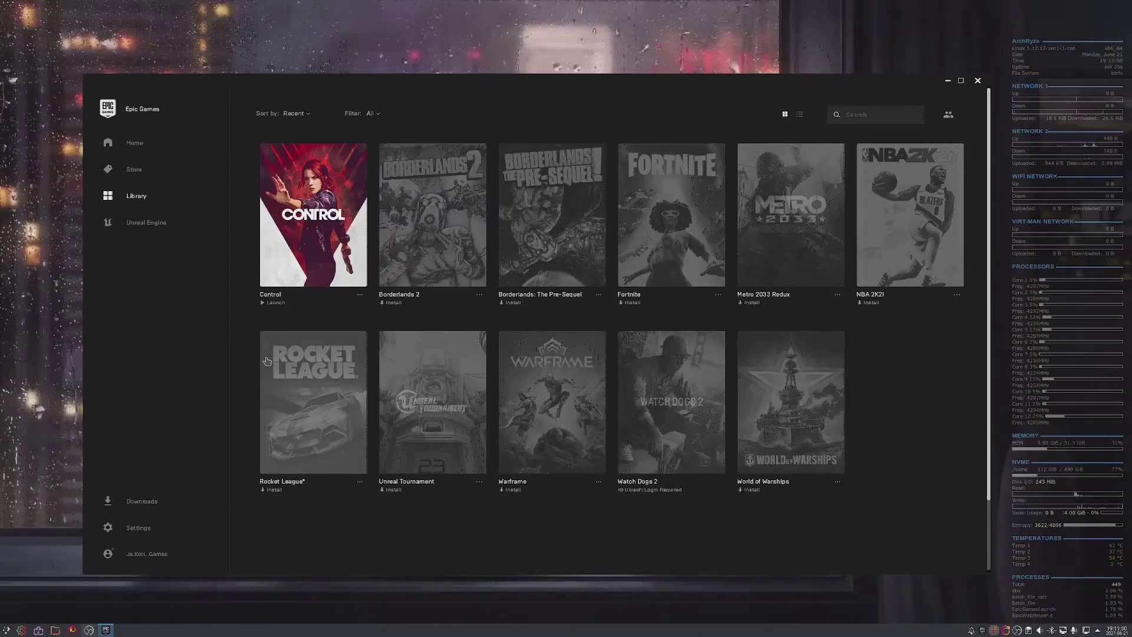
left_click(276, 304)
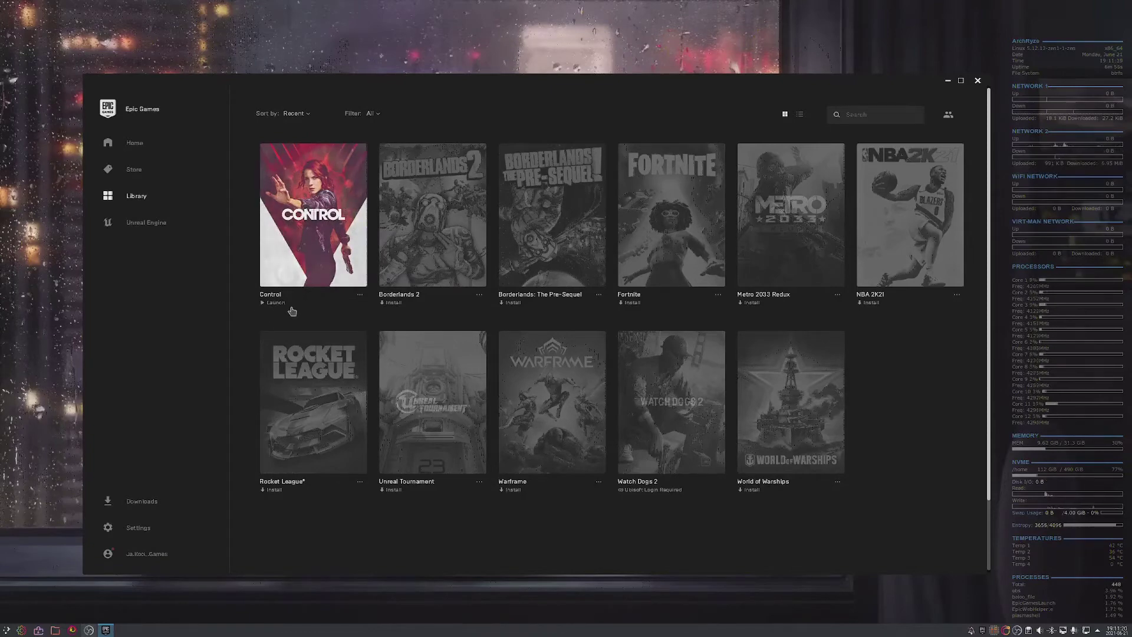
left_click(978, 81)
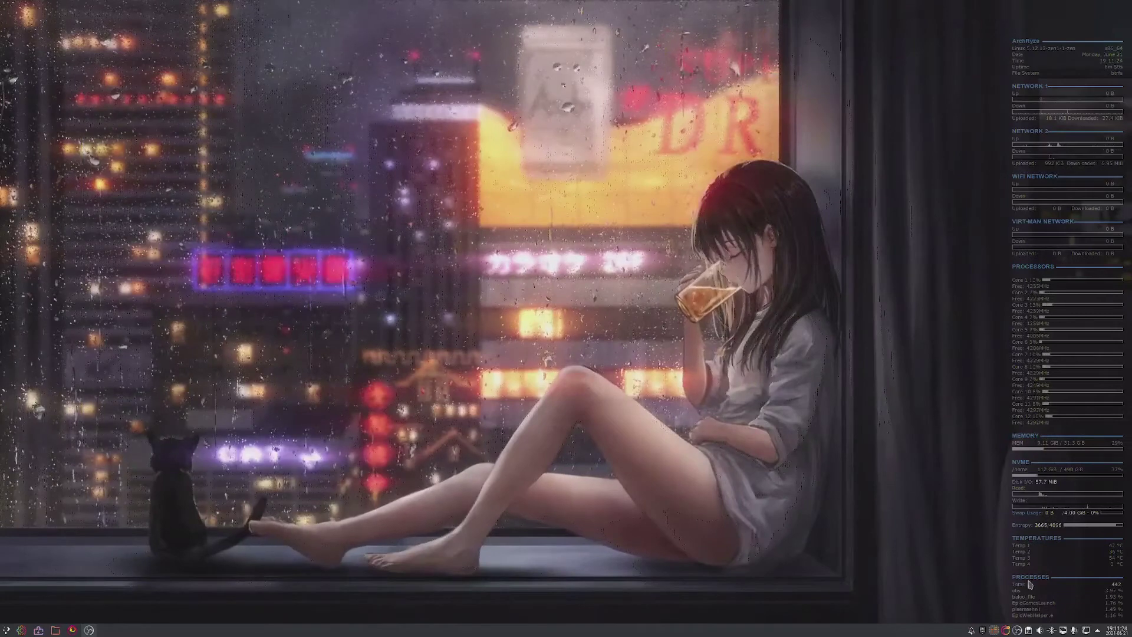
Bring up the Lutris window from the tray and the Dolphin file manager, moved right.
right_click(1002, 630)
left_click(1013, 607)
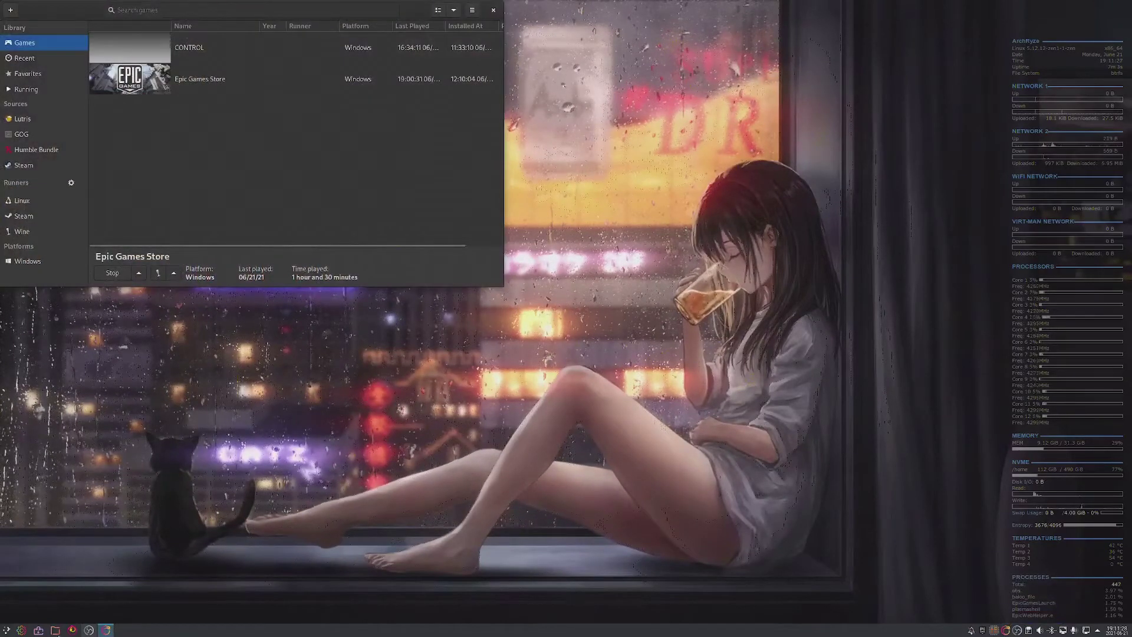
left_click(55, 629)
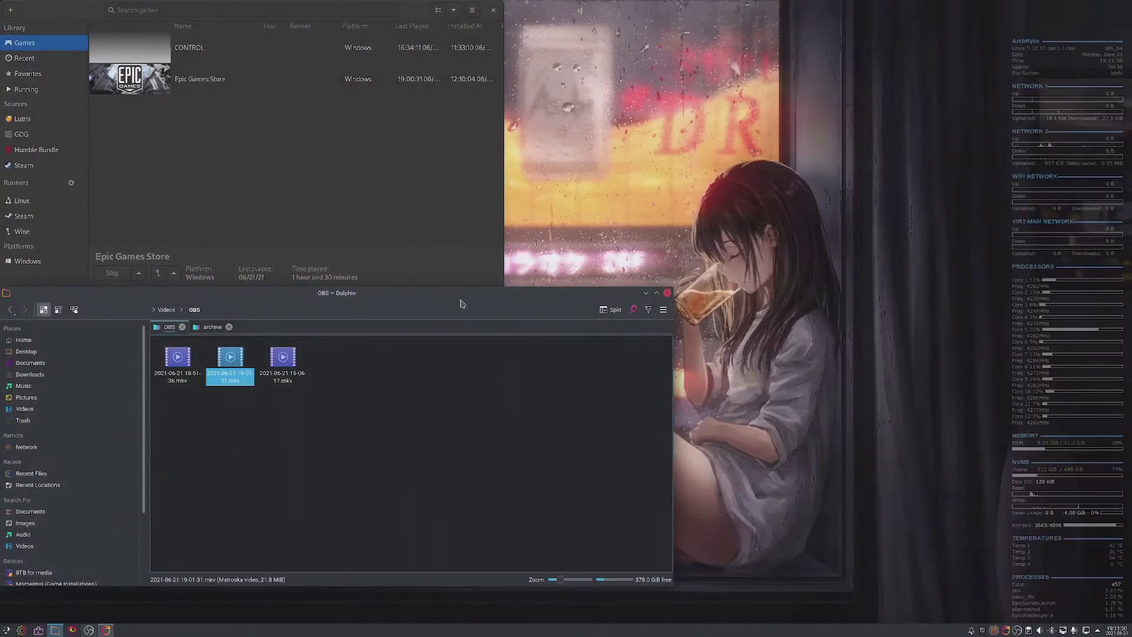
left_click_drag(462, 304, 746, 287)
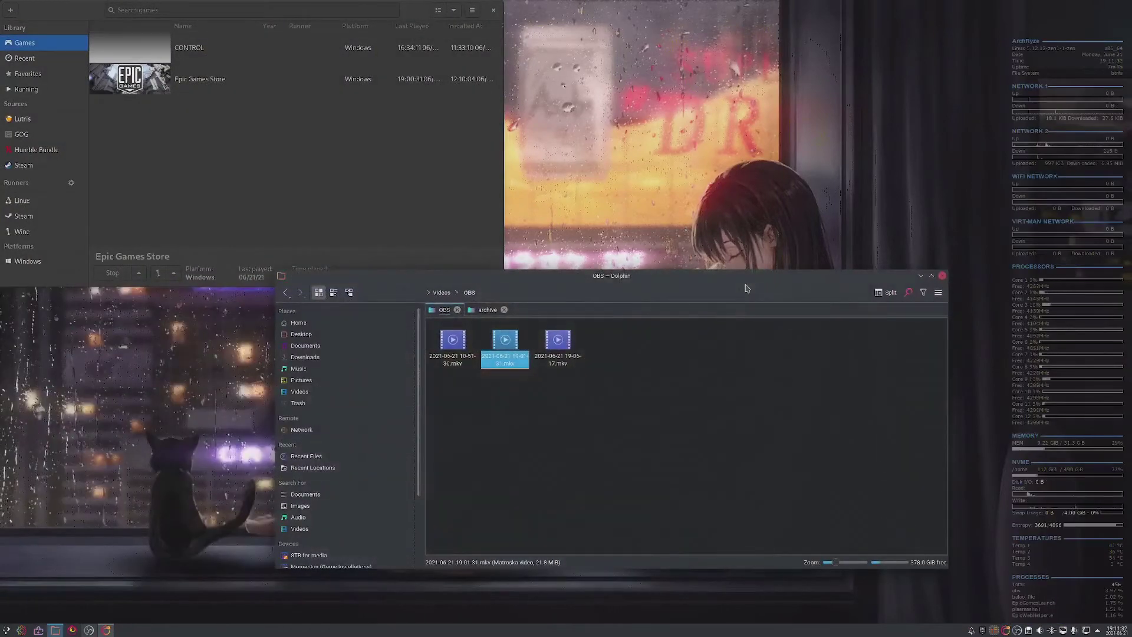
Open Lutris Preferences on System options, with MangoHud Enabled (Vulkan), and show Dolphin's Home folder.
left_click(472, 10)
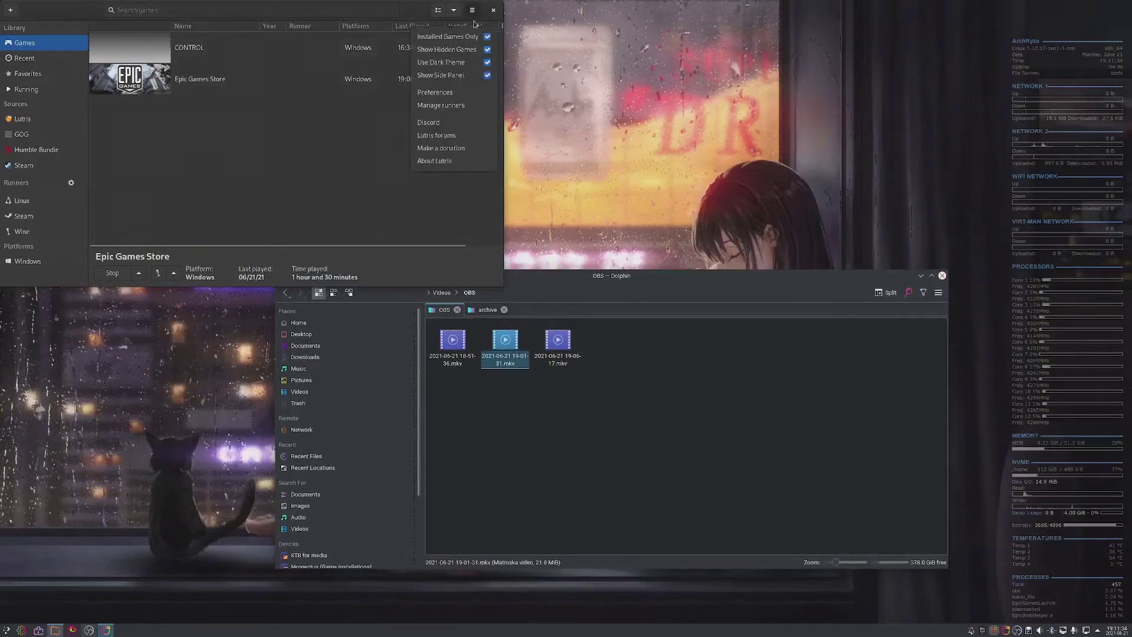
left_click(440, 94)
left_click(231, 37)
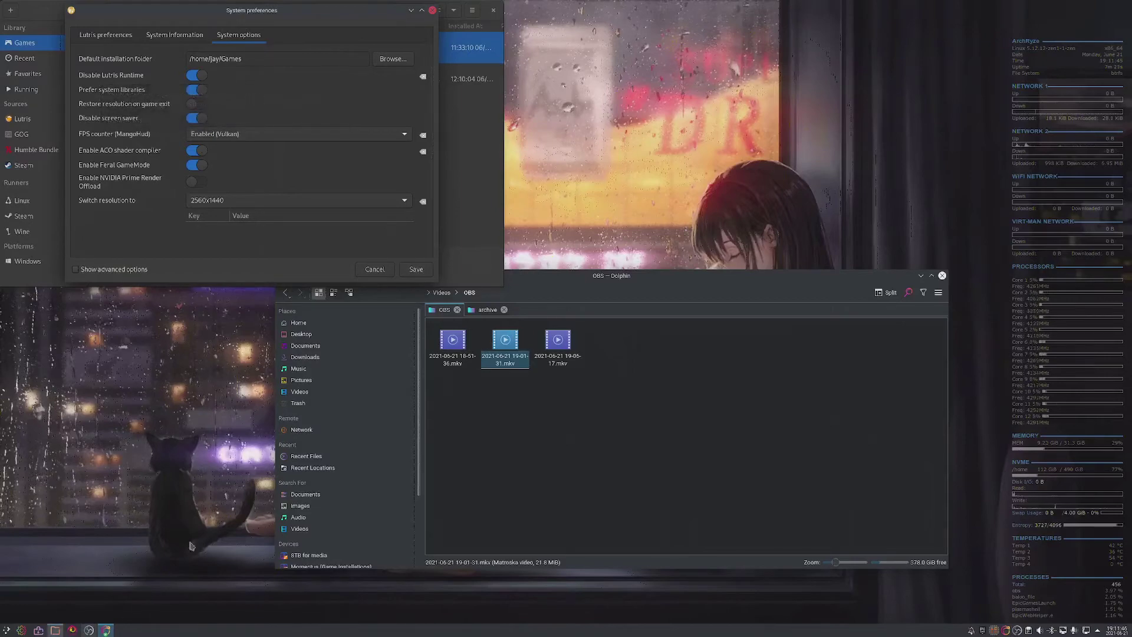
left_click(299, 323)
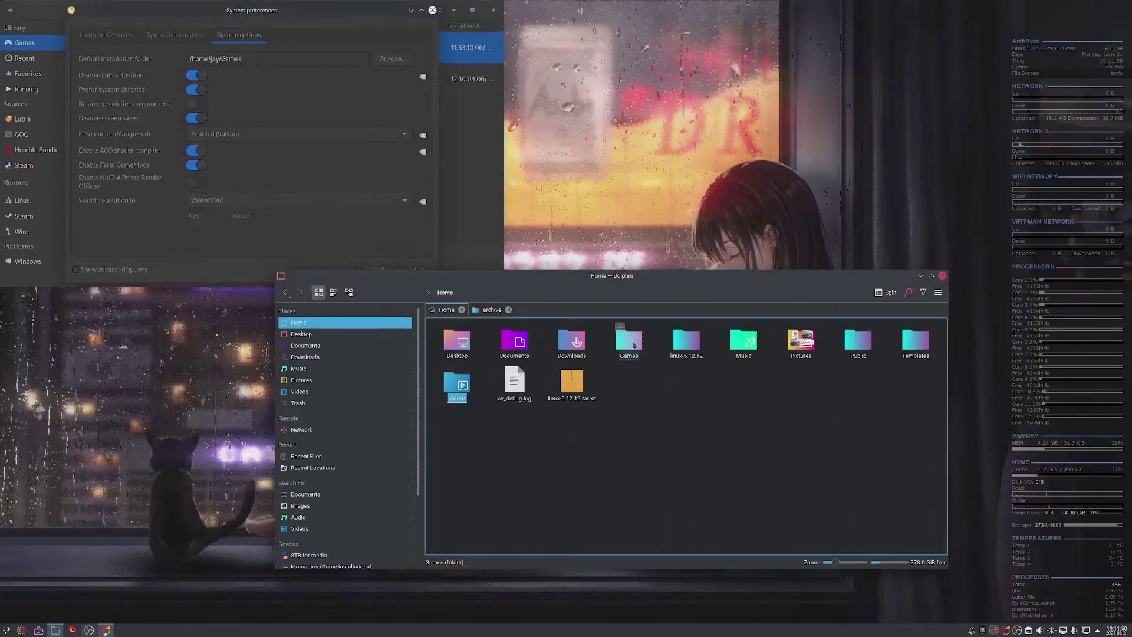
Close Lutris preferences and browse Games > epic-games-store > drive_c > Program Files > Epic Games.
left_click(633, 344)
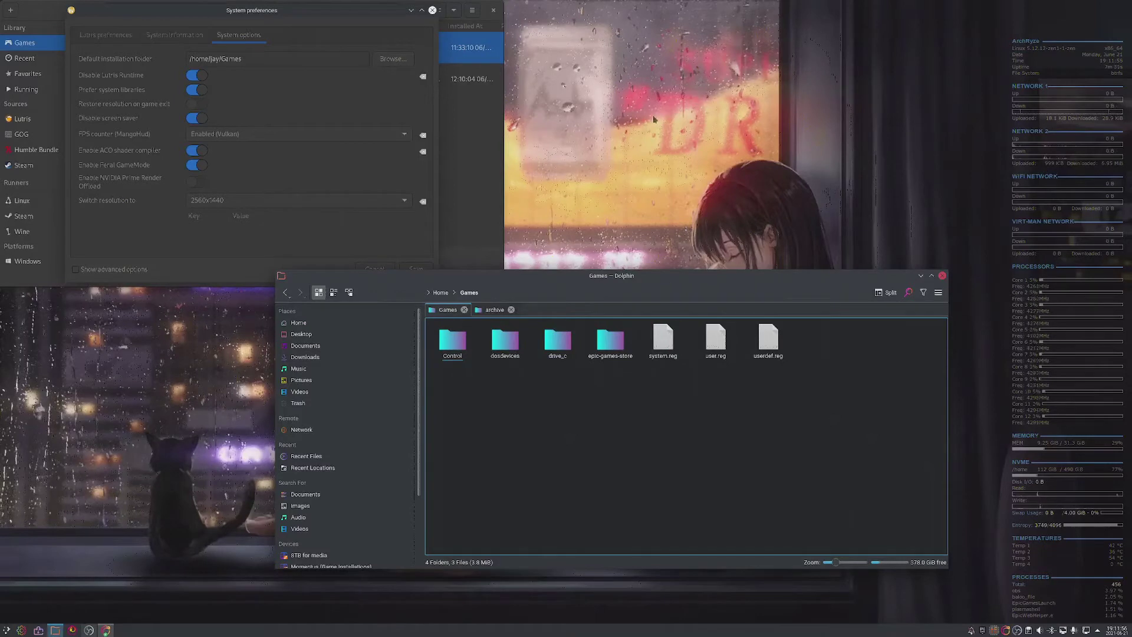
left_click(433, 10)
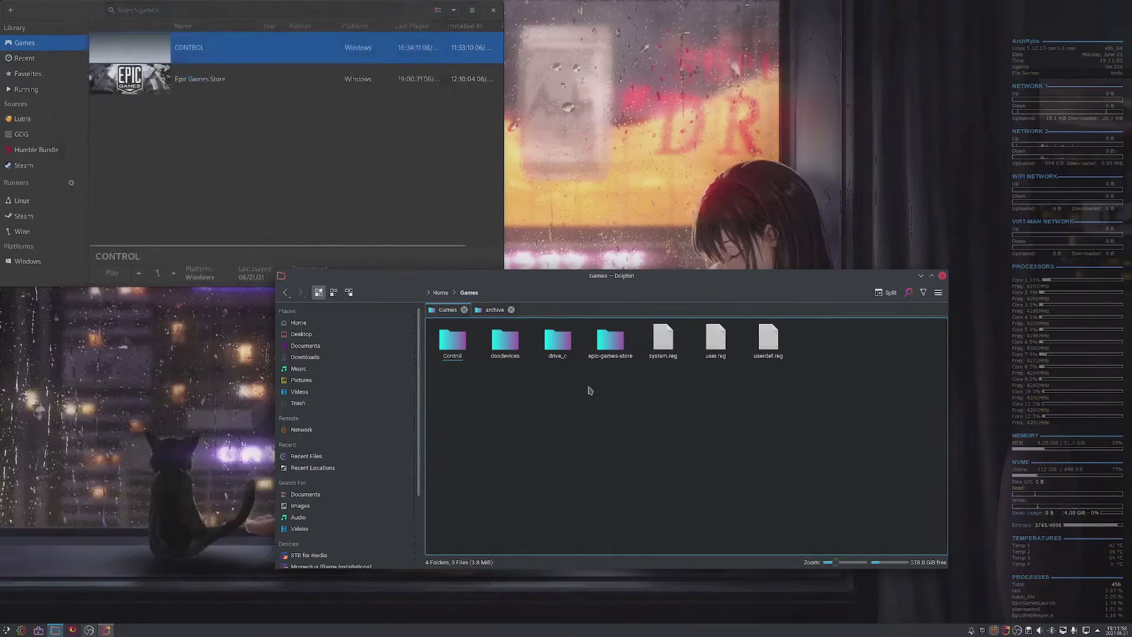
left_click(609, 354)
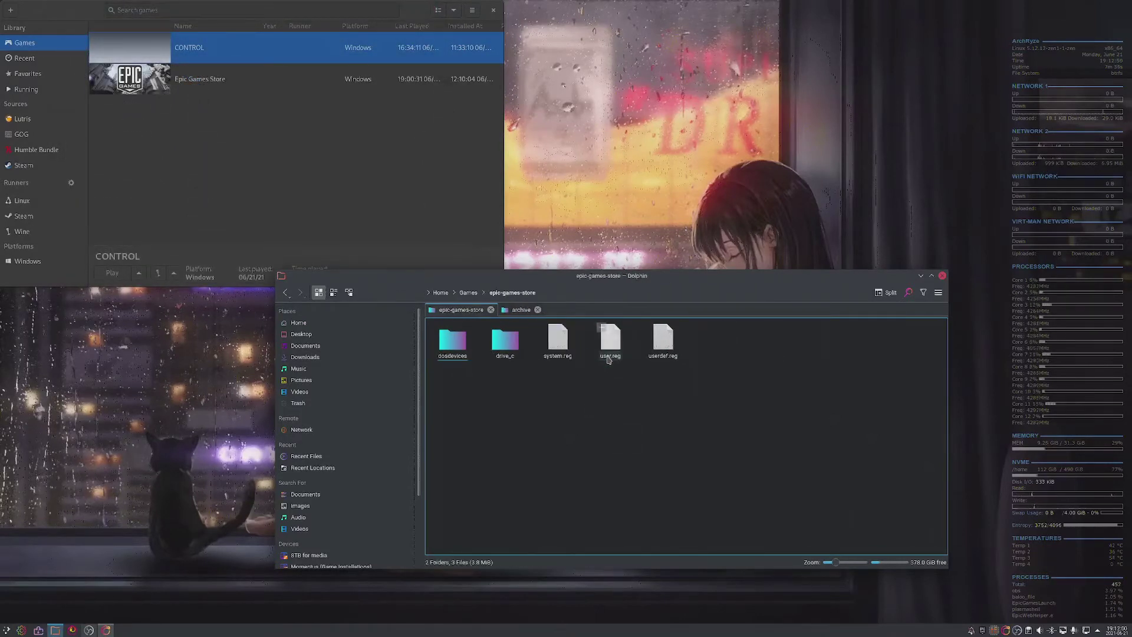
left_click(510, 343)
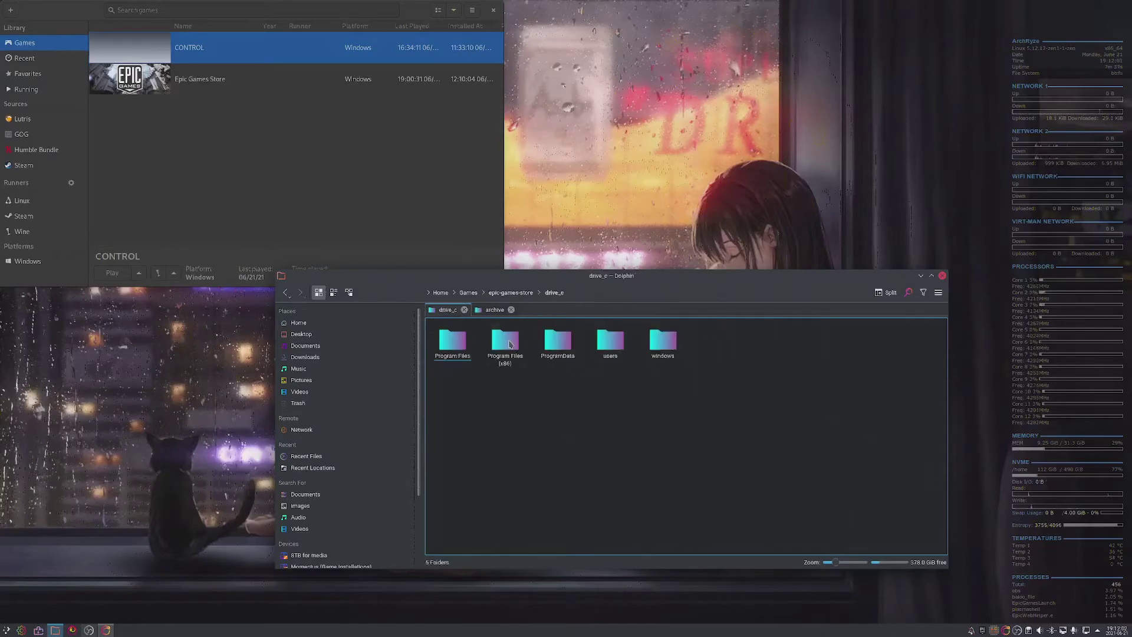
left_click(452, 342)
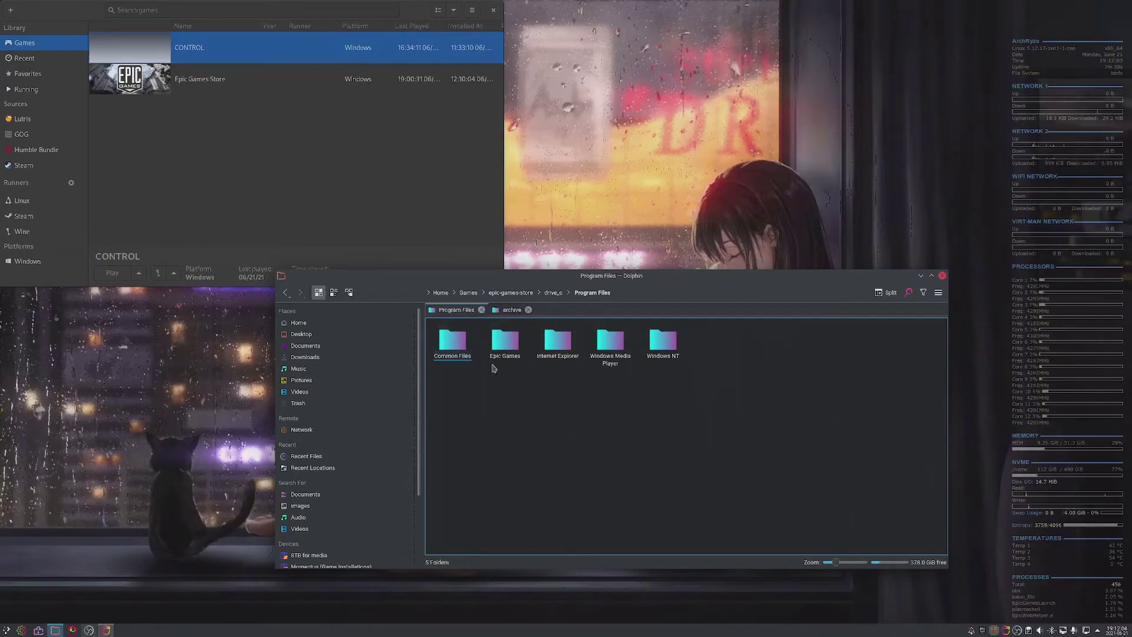
left_click(505, 345)
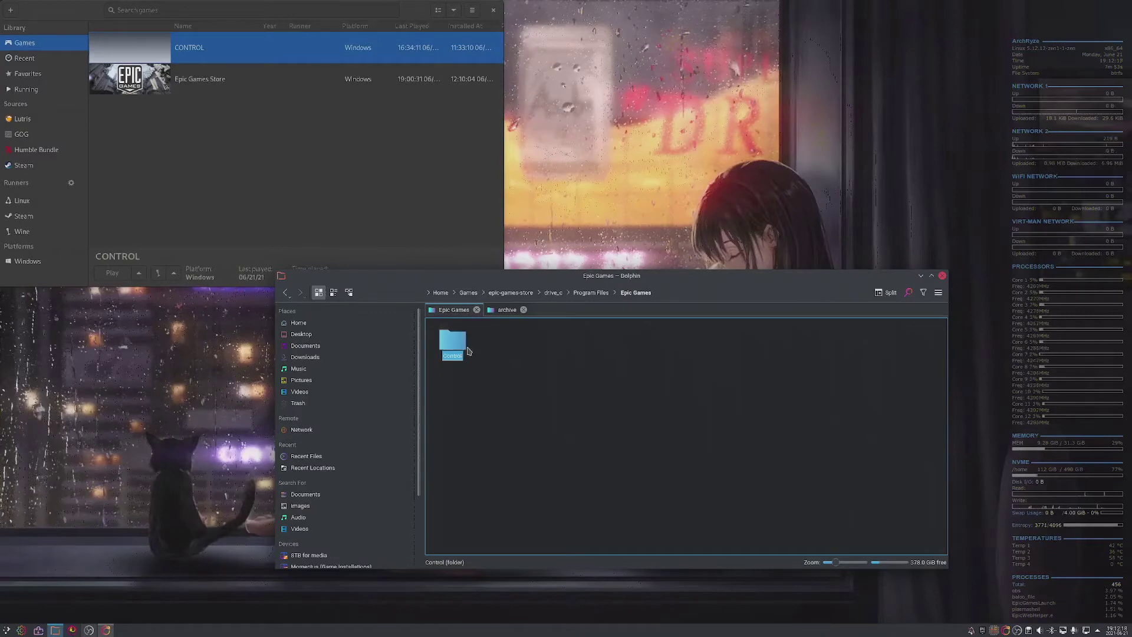
Select the Control folder under Home > Games, then close Dolphin and show the Lutris library.
left_click(299, 322)
left_click(628, 339)
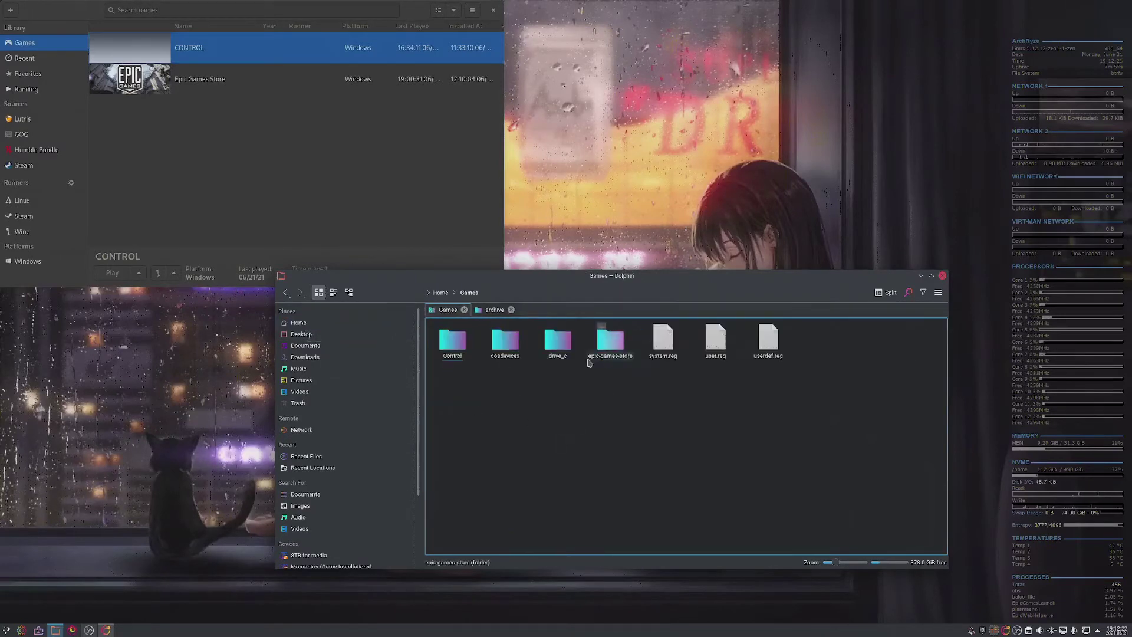
left_click(452, 351)
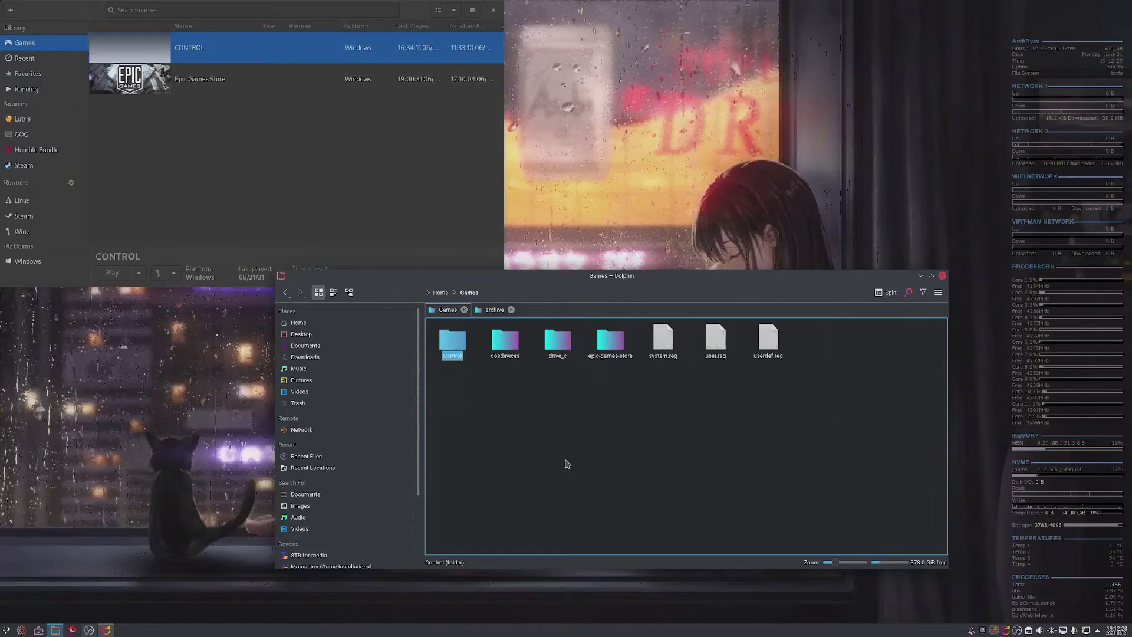
left_click(942, 276)
left_click(39, 46)
Center the Lutris window and start a new game entry named CONTROL EPIC.
left_click_drag(59, 13, 242, 188)
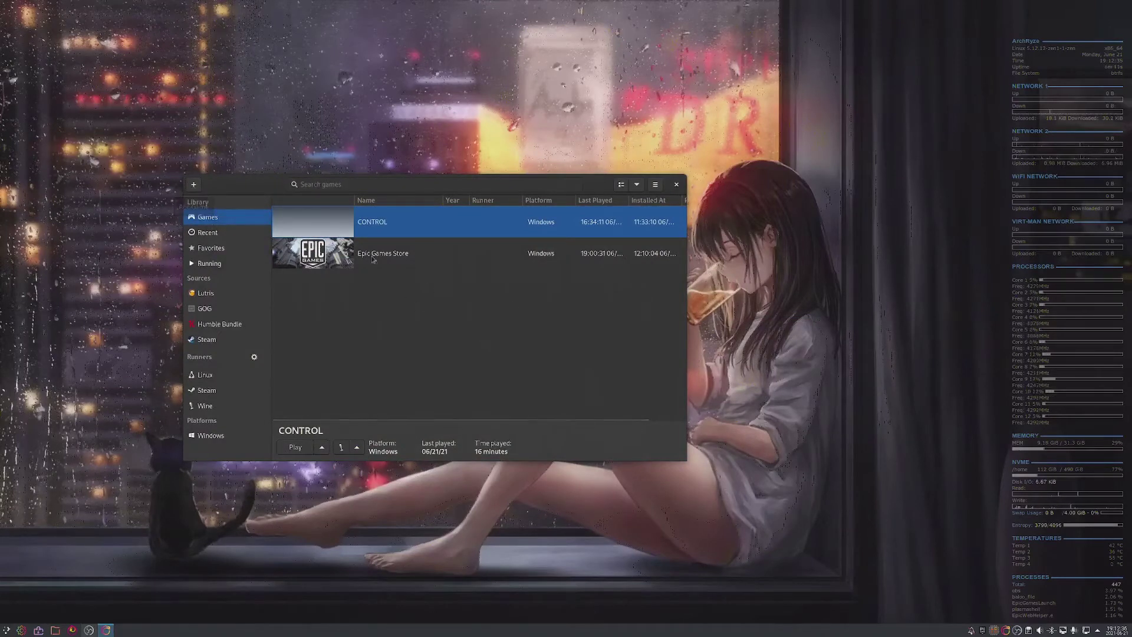
left_click(195, 186)
left_click(416, 239)
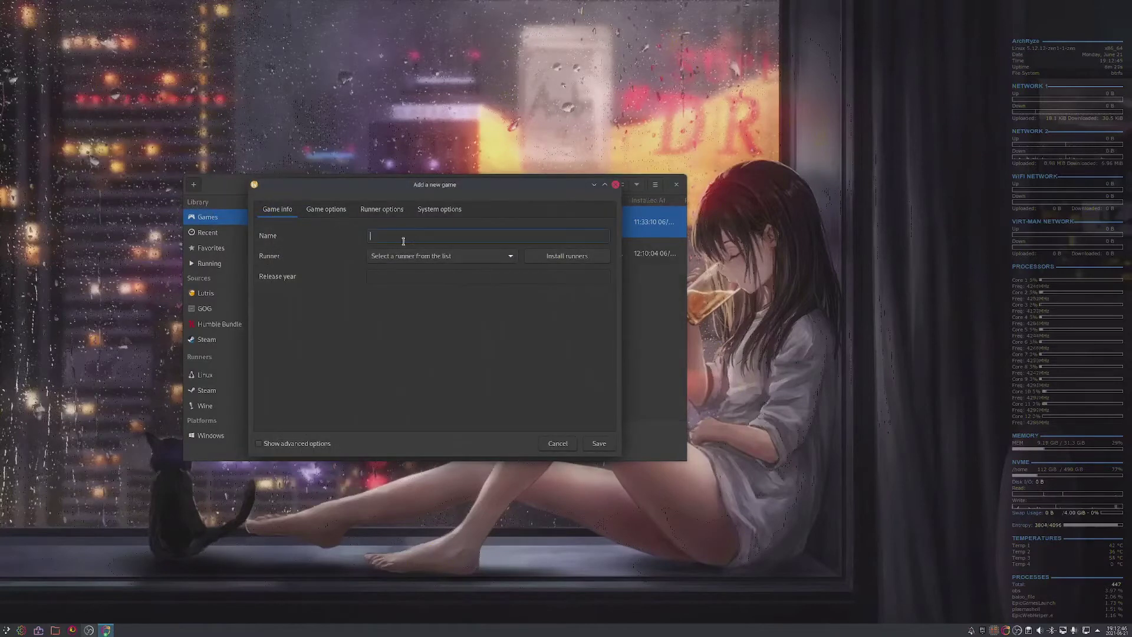
type("CONTROL EPIC")
Set the new entry's runner to Wine.
left_click(506, 257)
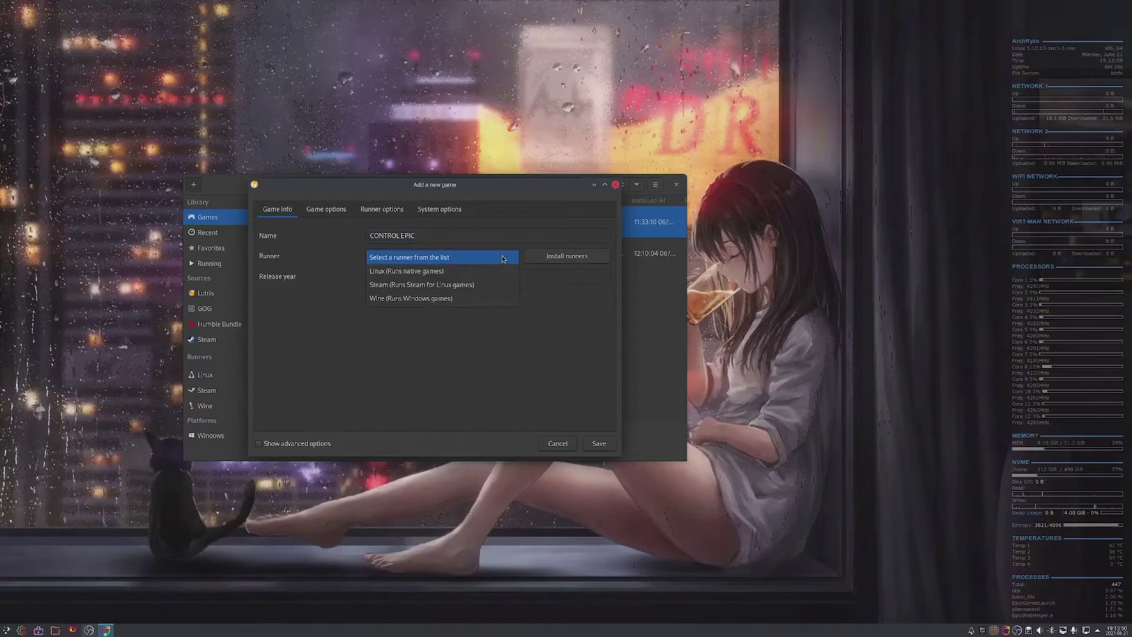
left_click(427, 304)
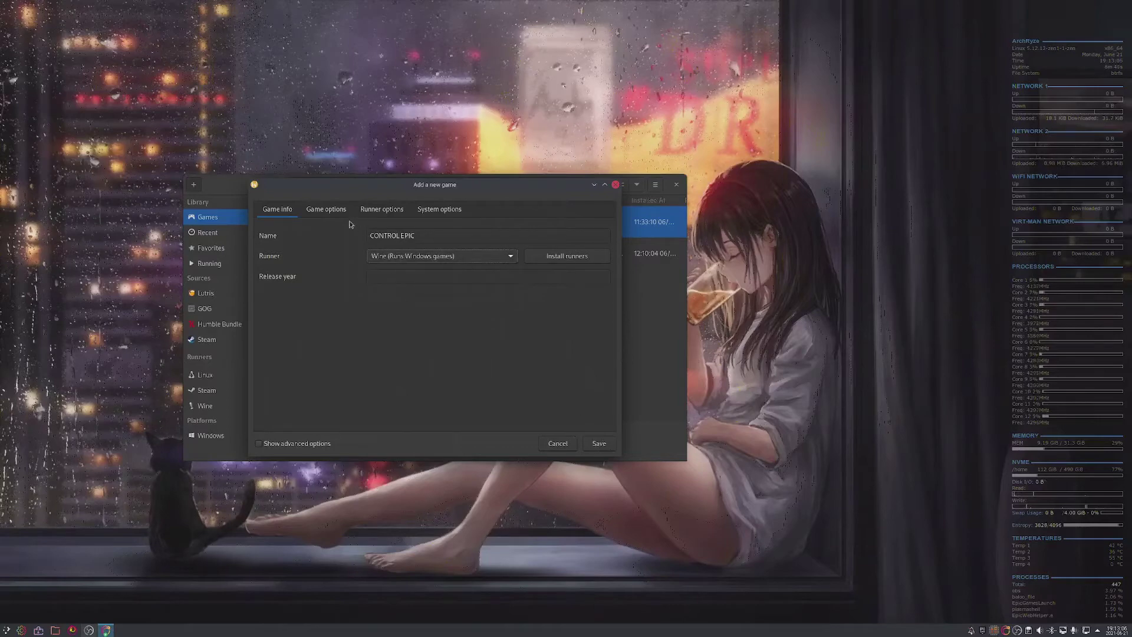
left_click(328, 210)
left_click(580, 233)
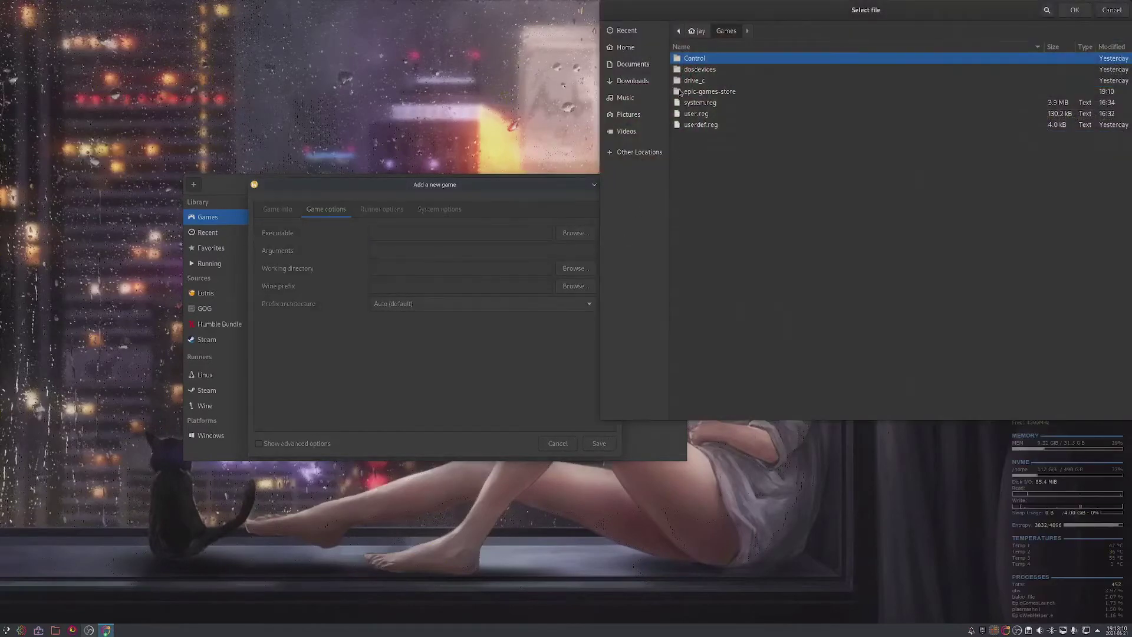
double_click(704, 58)
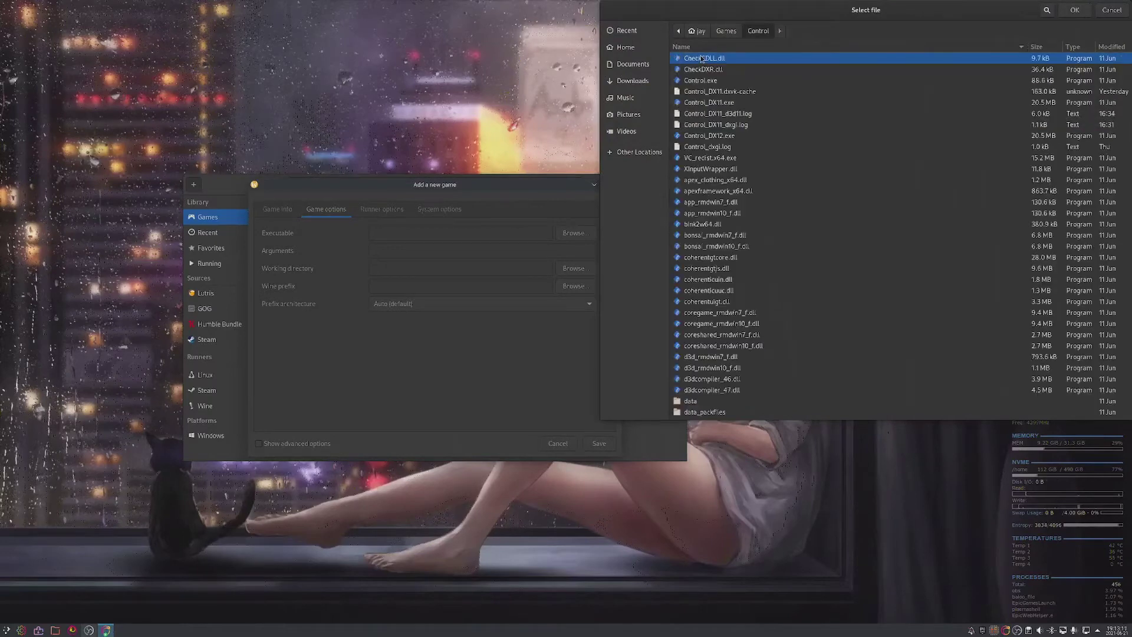
left_click(717, 83)
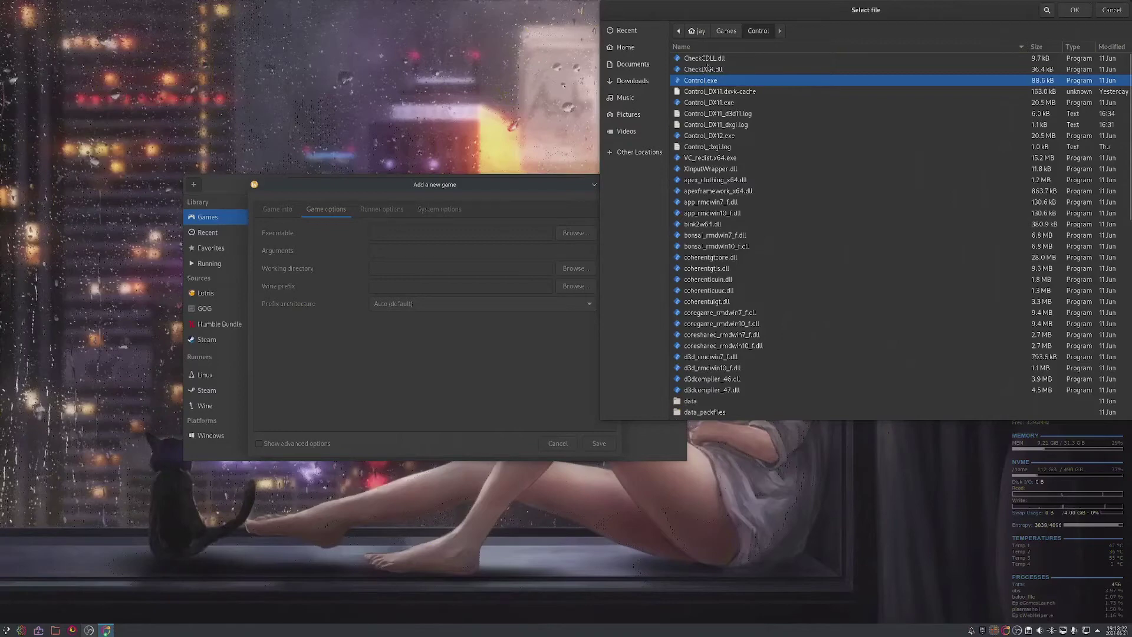
left_click_drag(779, 15, 660, 69)
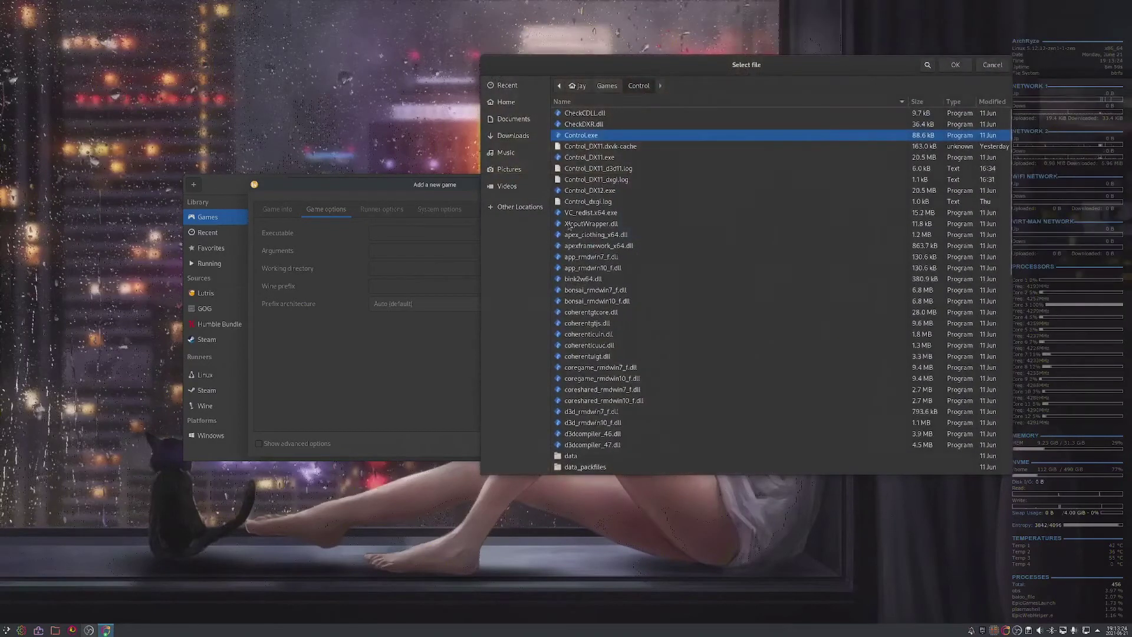
left_click(601, 194)
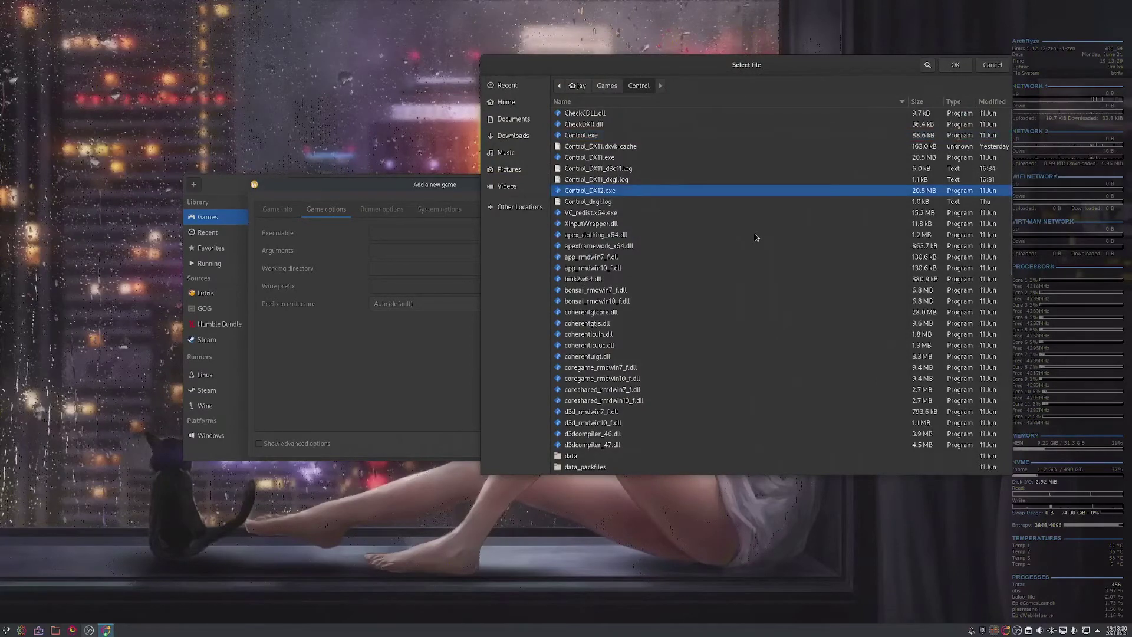
left_click(591, 158)
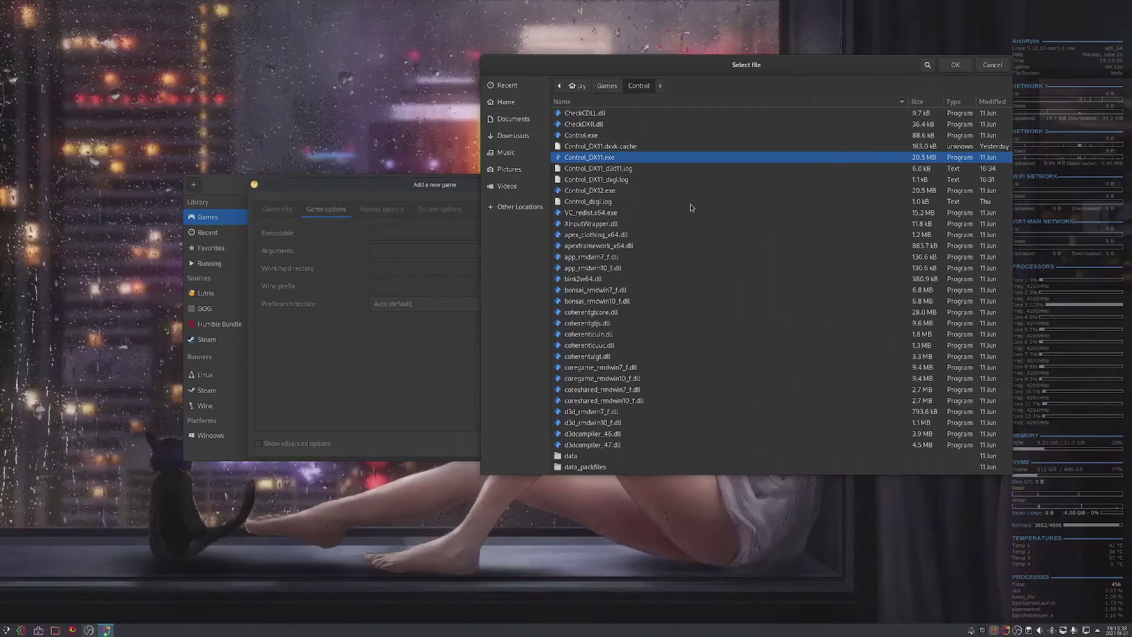
key("Escape")
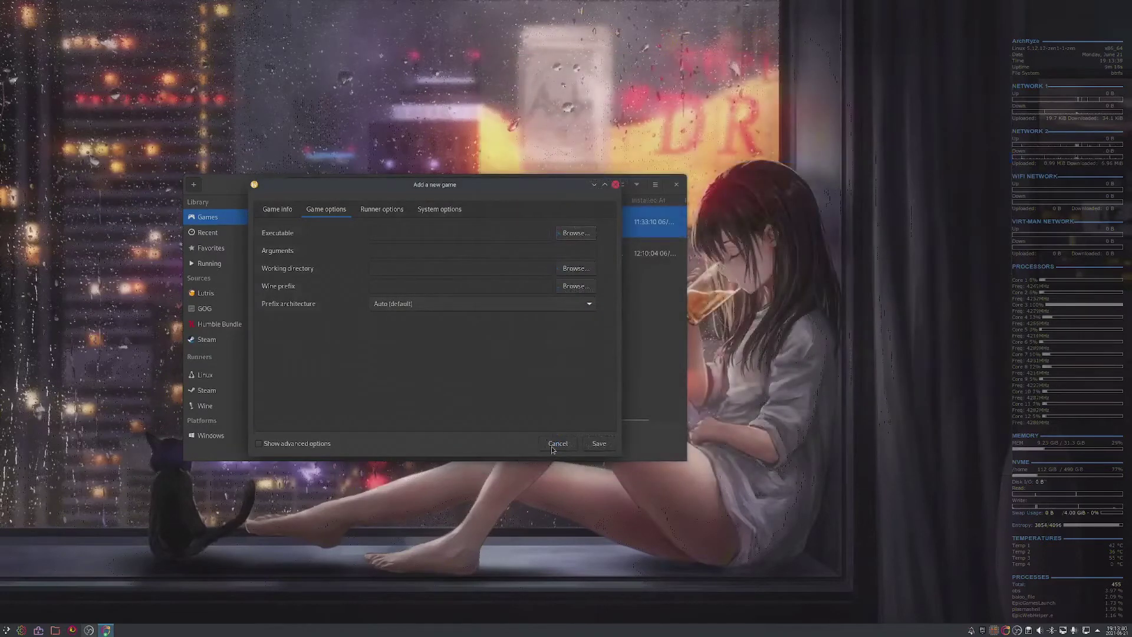
Discard the unfinished entry and open CONTROL's configuration at its game options.
left_click(557, 444)
left_click(321, 446)
left_click(306, 409)
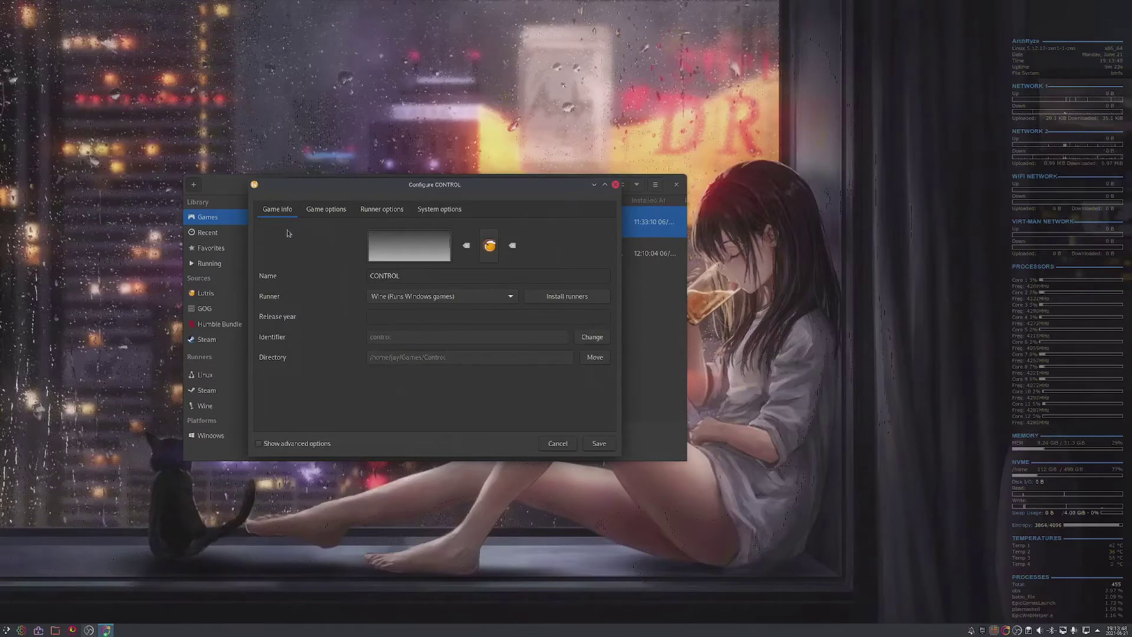
left_click(319, 212)
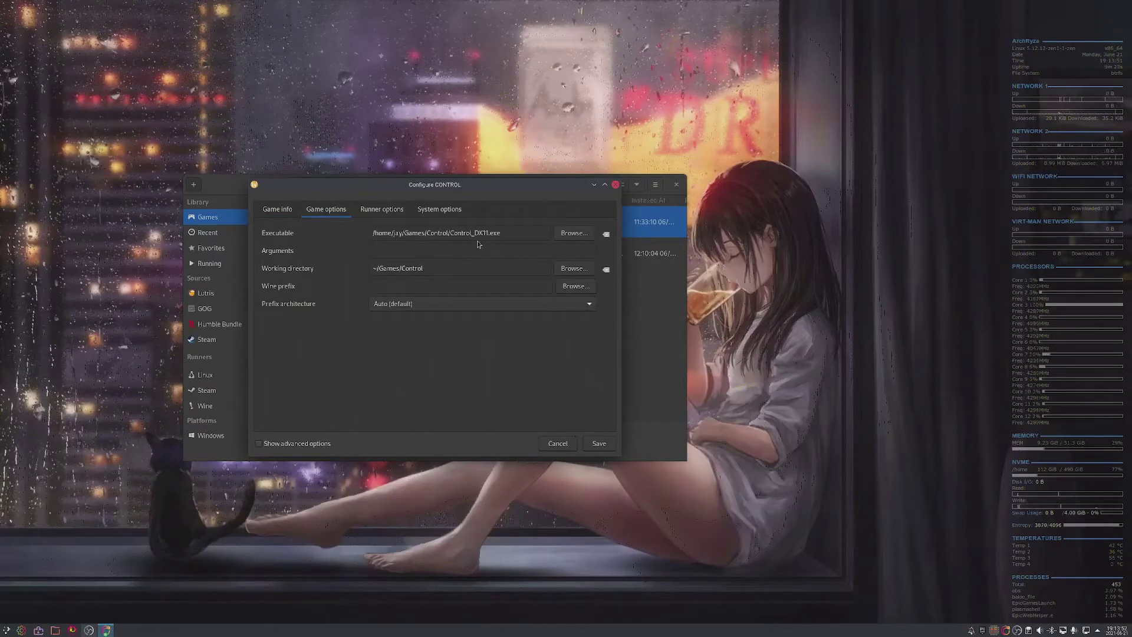
left_click(570, 236)
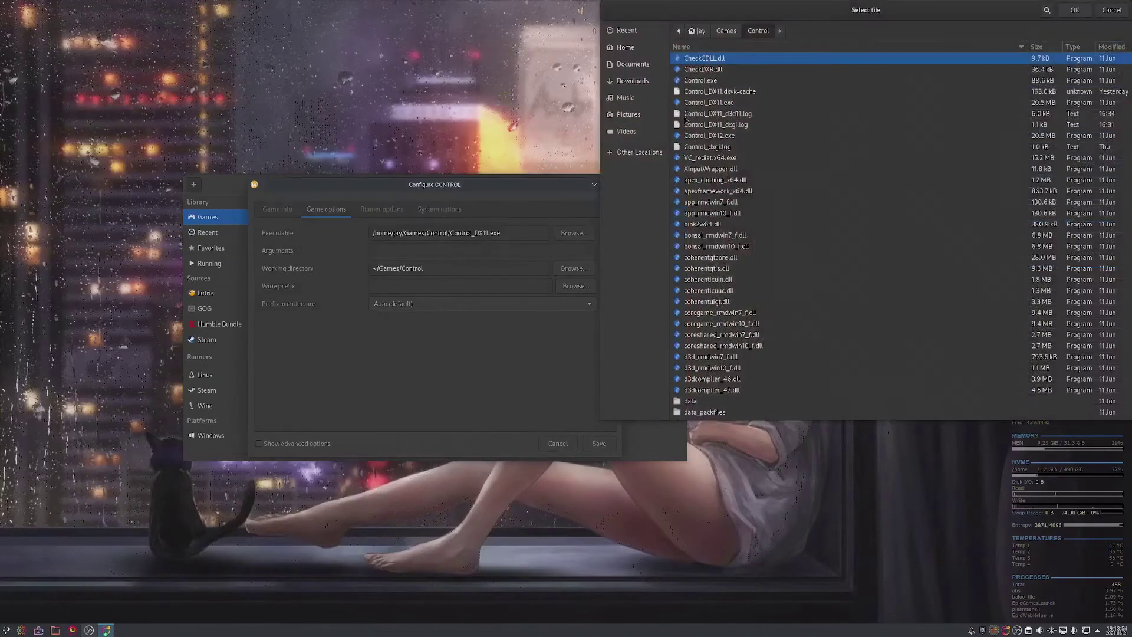
left_click(1110, 12)
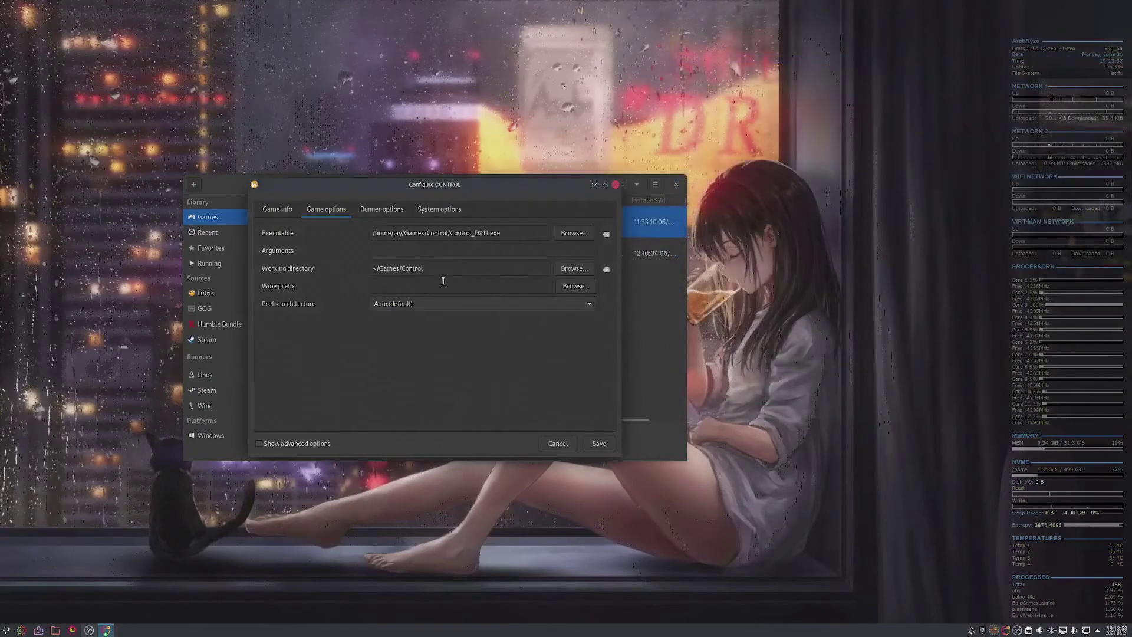
Set CONTROL's working directory to ~/Games/Control.
left_click(576, 272)
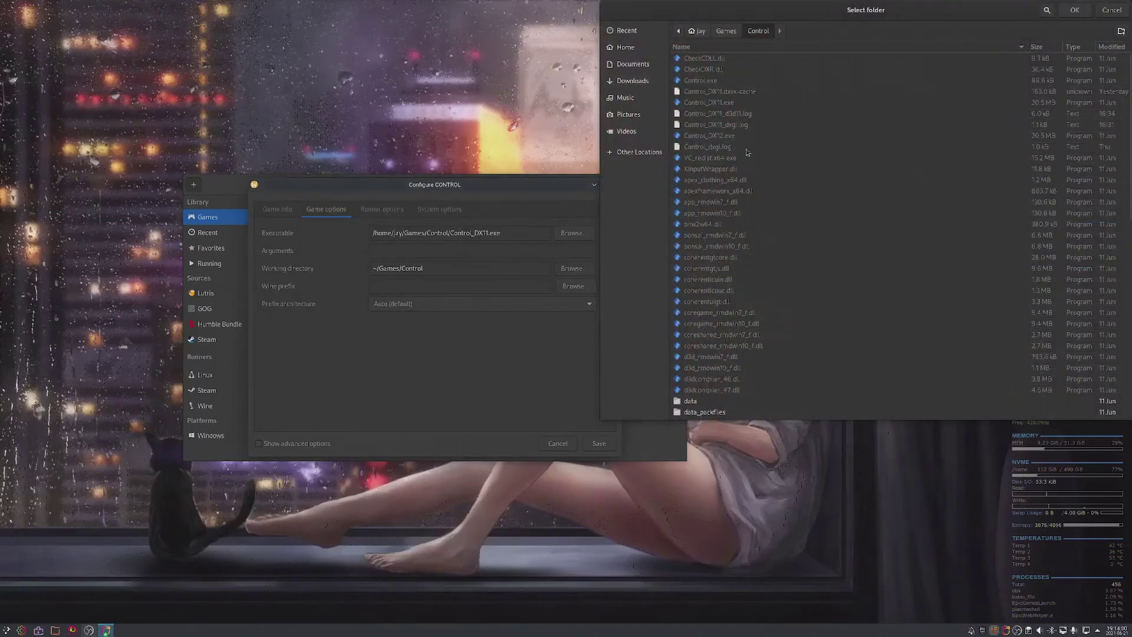
left_click(626, 48)
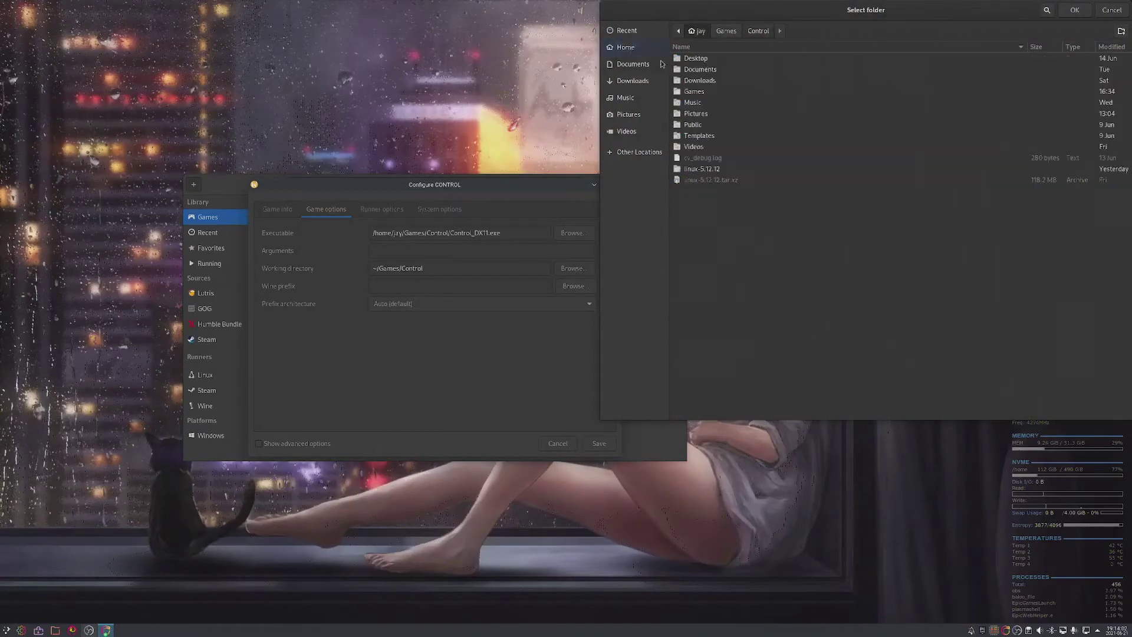
double_click(704, 93)
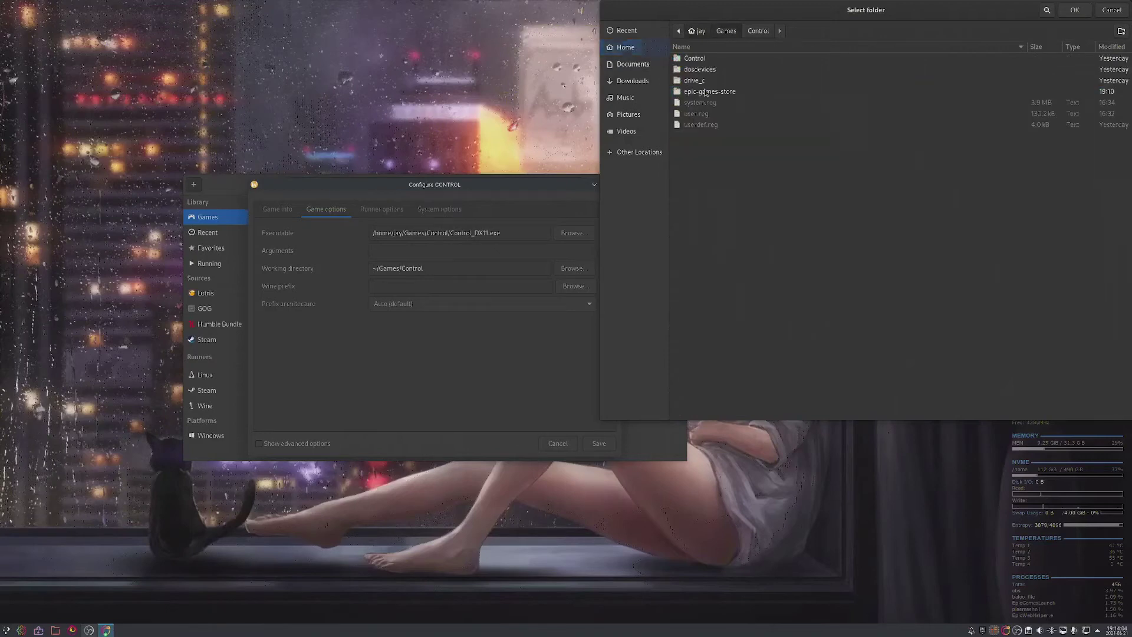
left_click(700, 63)
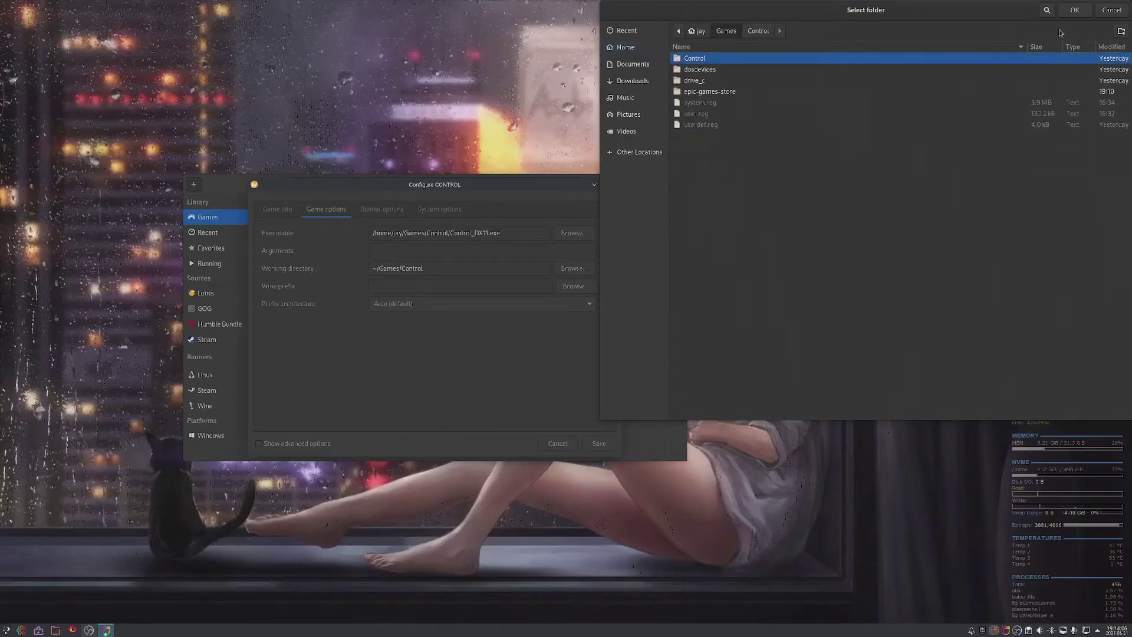
left_click(1073, 12)
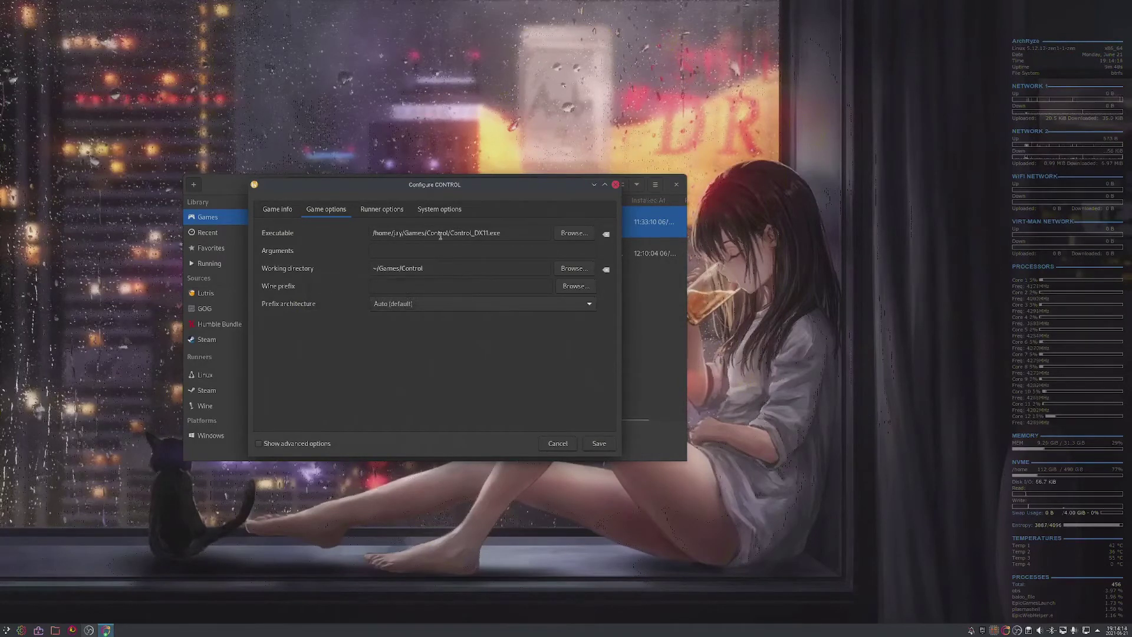
Check the available Wine versions under Runner options, keep the default, and close without saving.
left_click(381, 210)
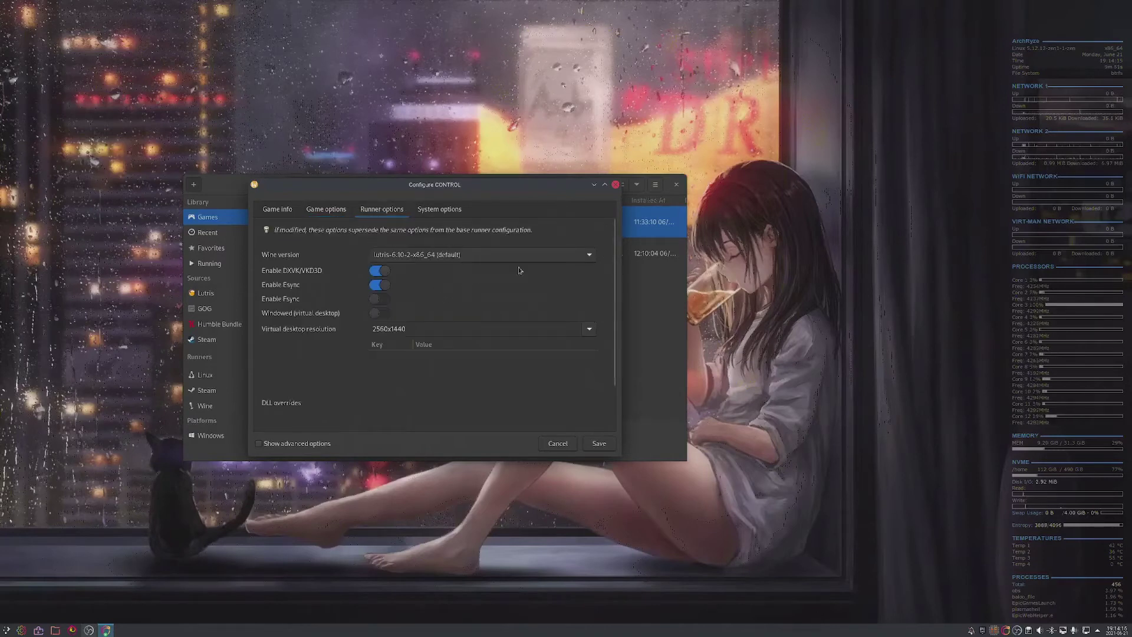
left_click(589, 260)
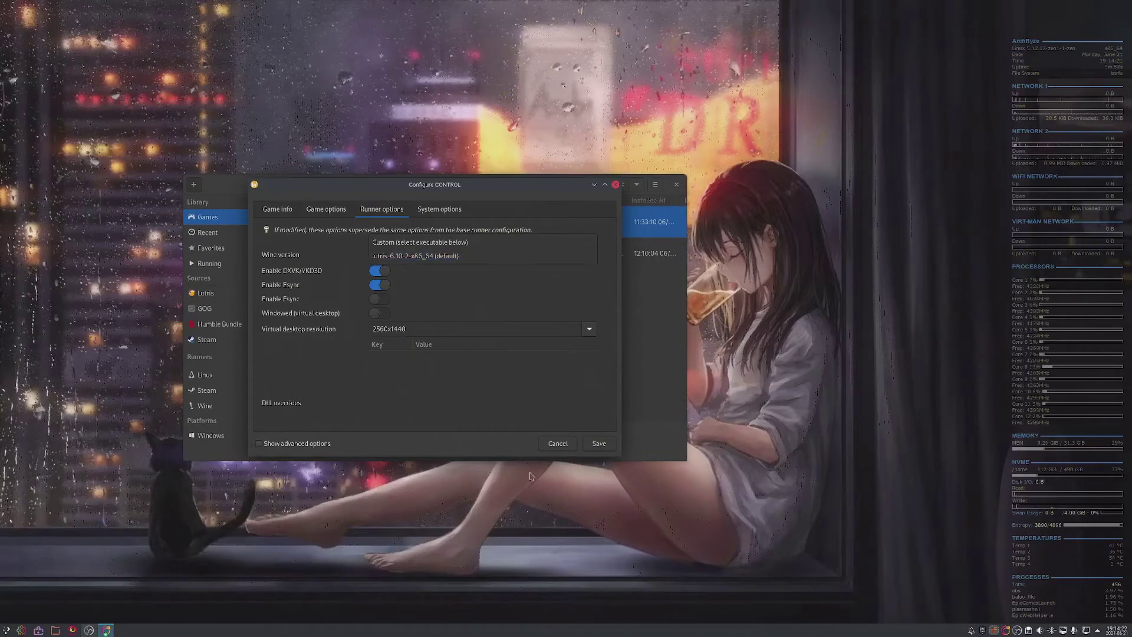
left_click(568, 450)
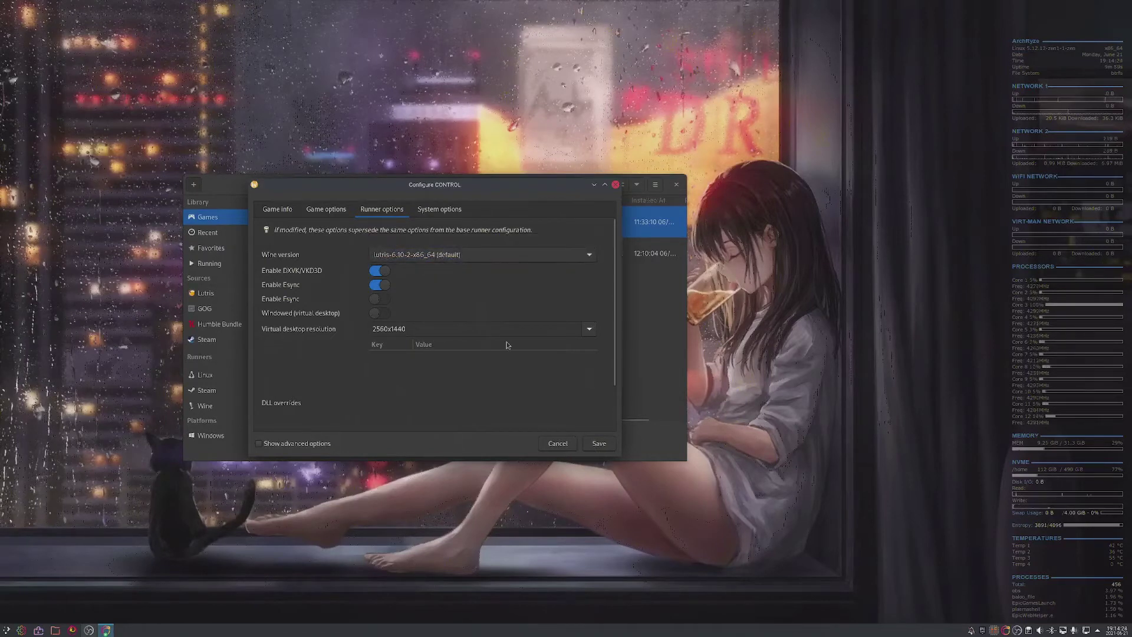
left_click(558, 447)
Open Lutris Preferences from the main menu and cancel out of it.
left_click(654, 185)
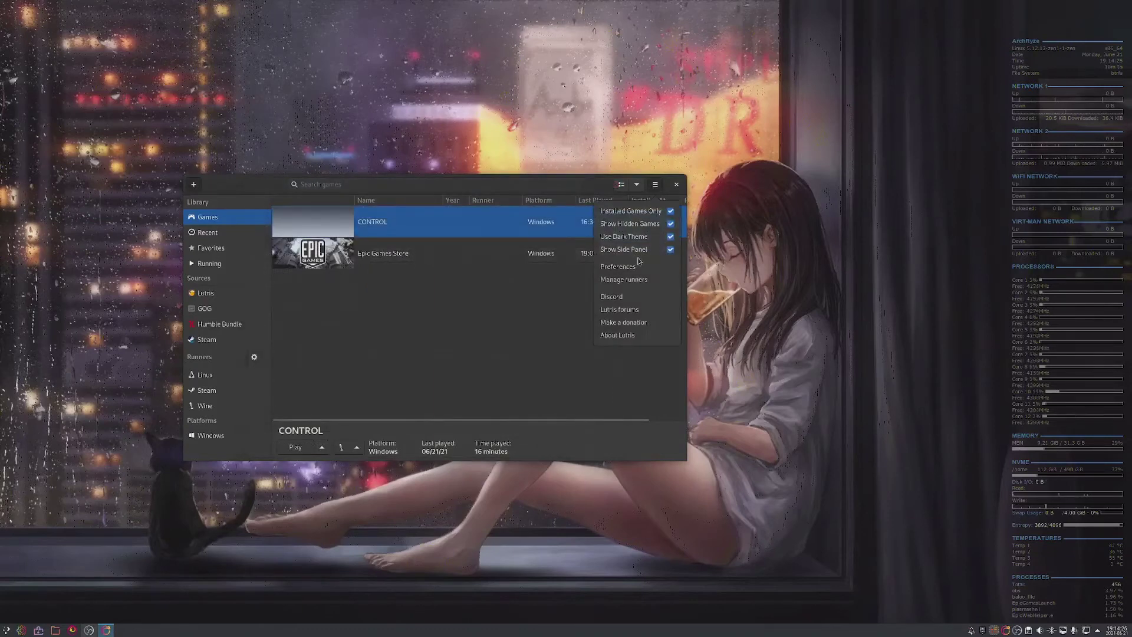
left_click(618, 267)
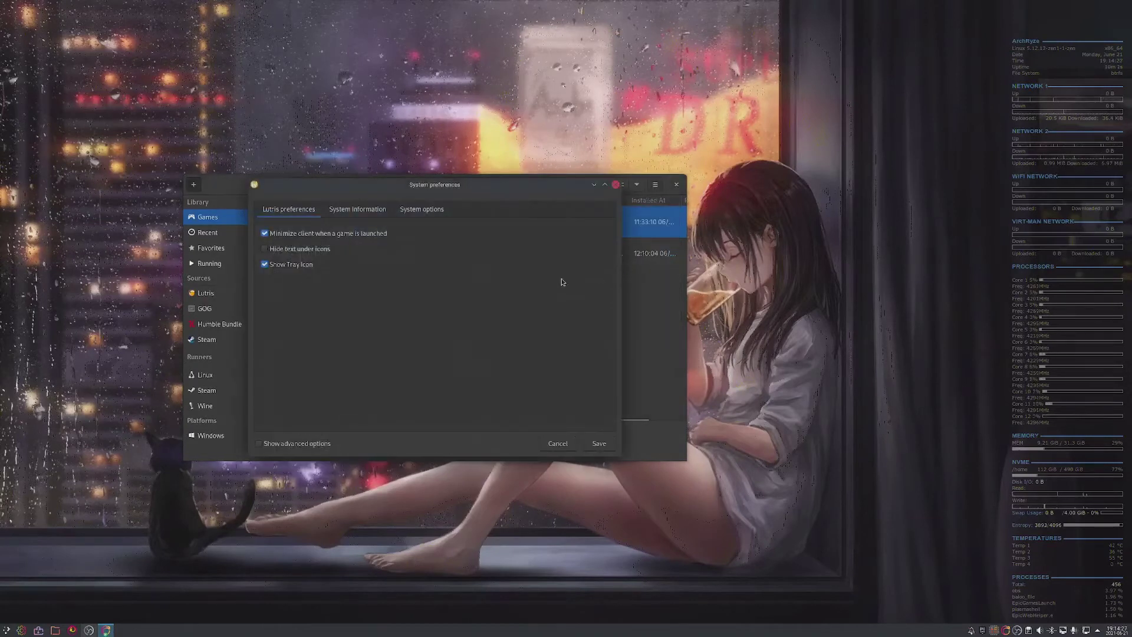
left_click(558, 444)
left_click(655, 183)
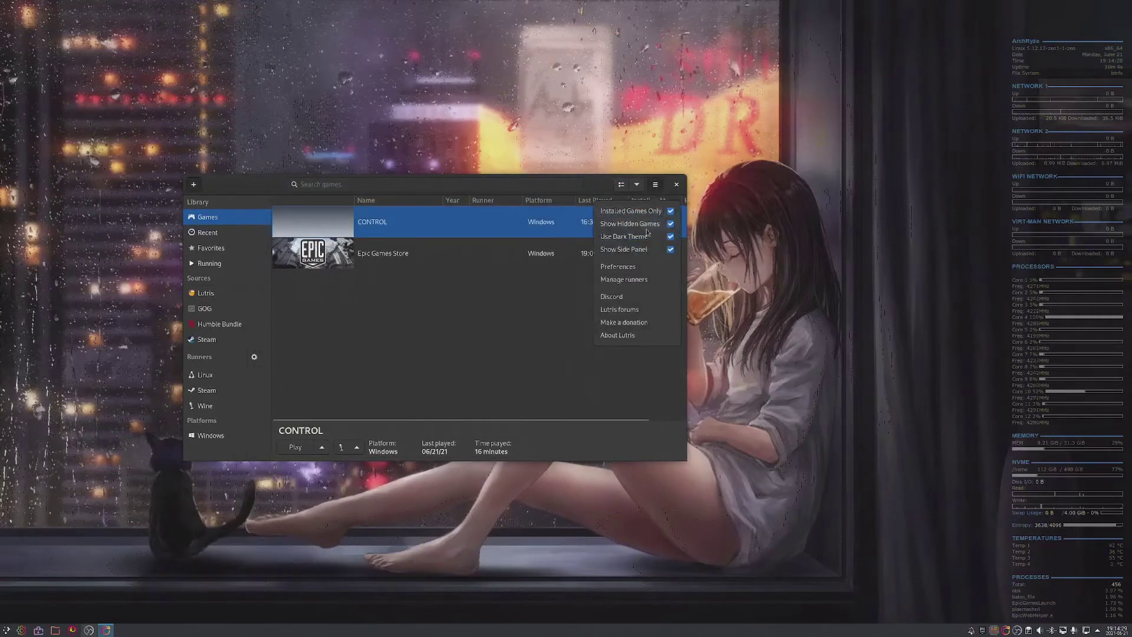
Verify in Manage Runners that Wine lutris-6.10-2 is installed, then close the window.
left_click(624, 279)
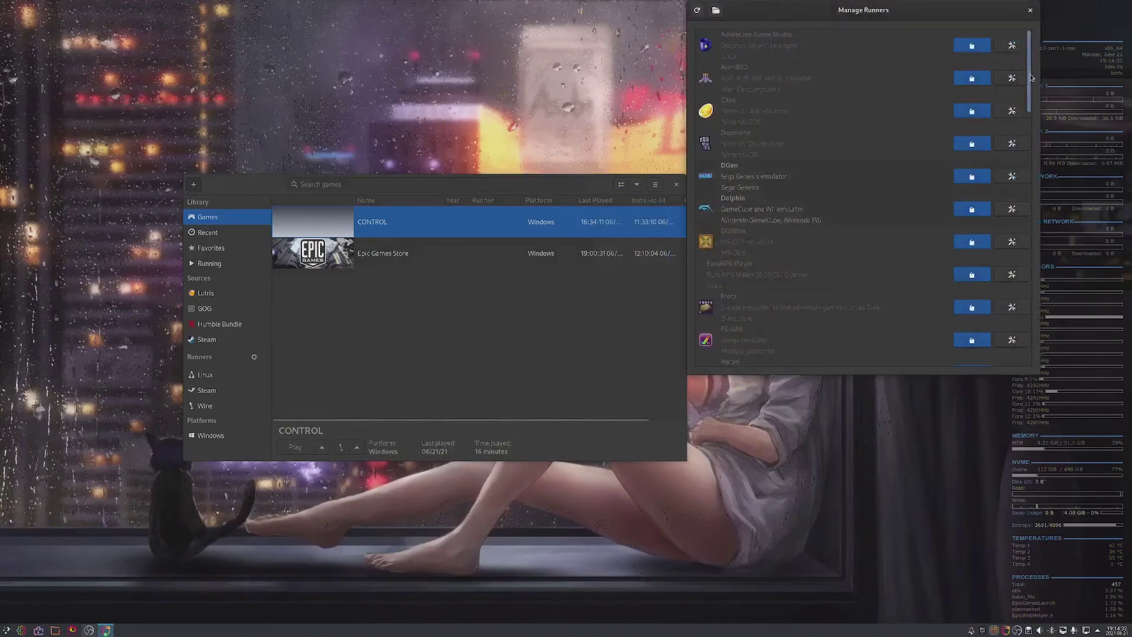
scroll(1031, 78, "down", 1)
left_click_drag(1031, 79, 1024, 331)
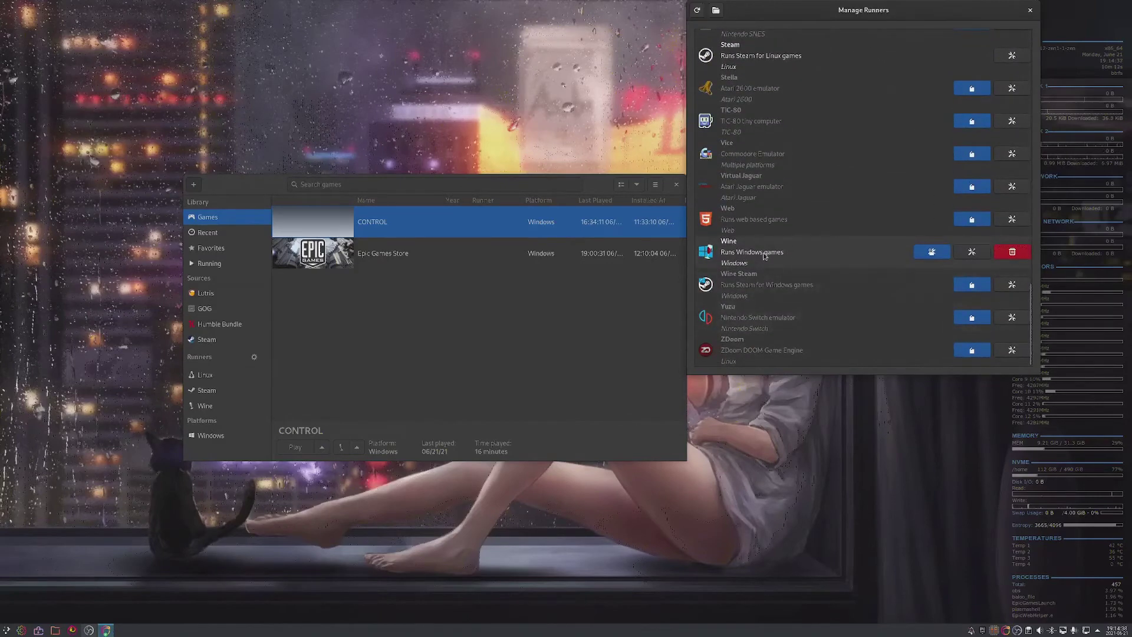
left_click(946, 255)
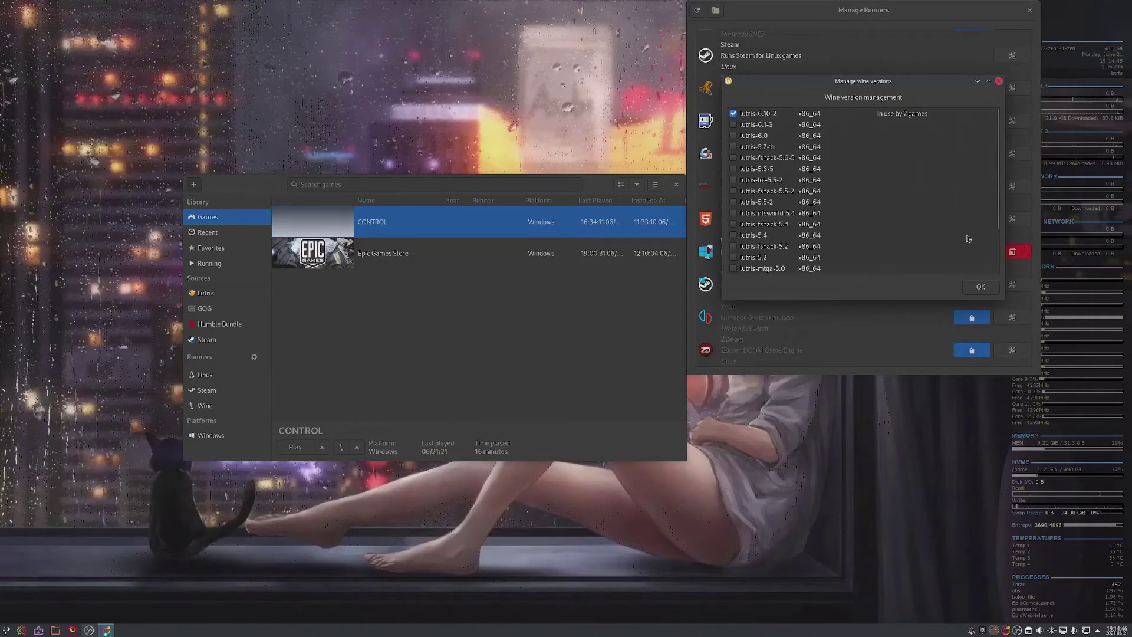
left_click(972, 288)
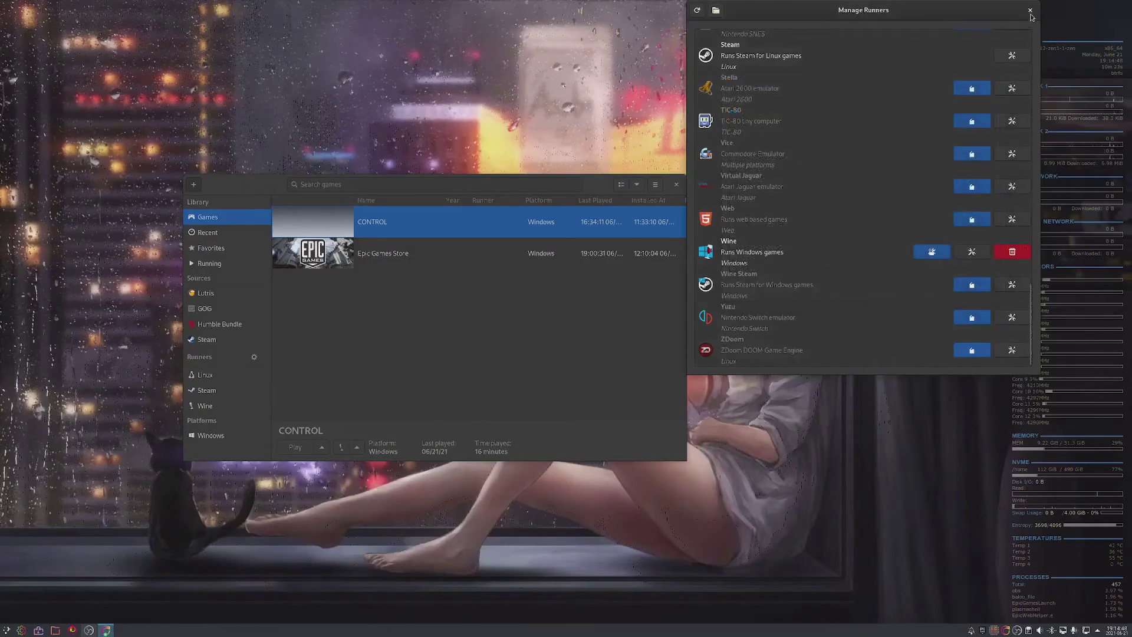
left_click(1030, 12)
Review CONTROL's Wine runner and system options, FPS counter Enabled (Vulkan), and save the configuration.
left_click(321, 447)
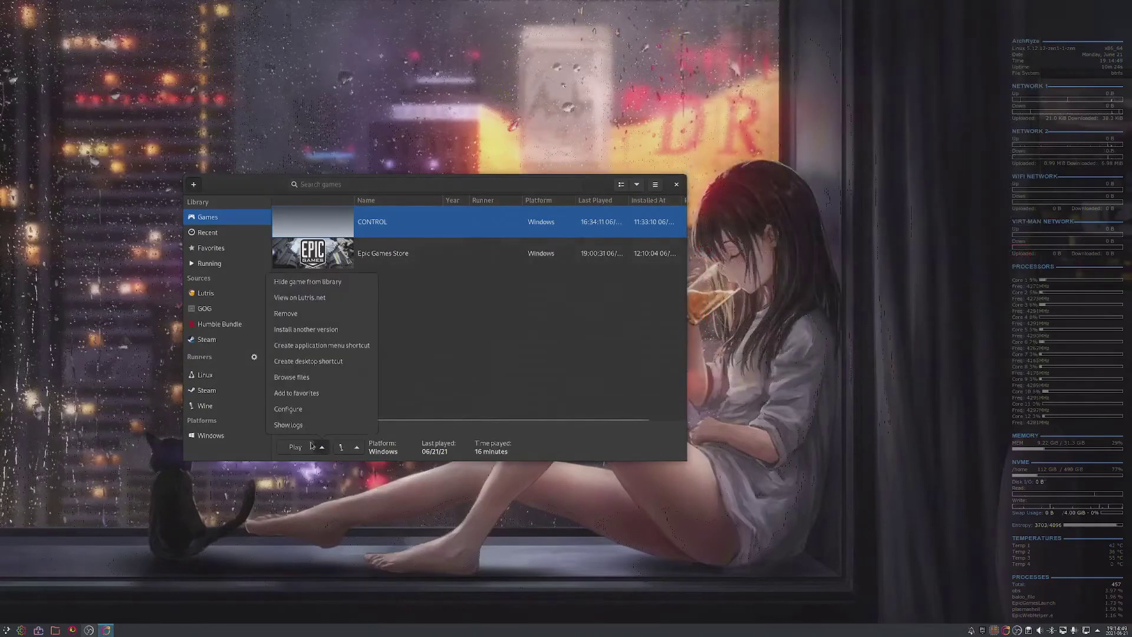
left_click(283, 409)
left_click(379, 208)
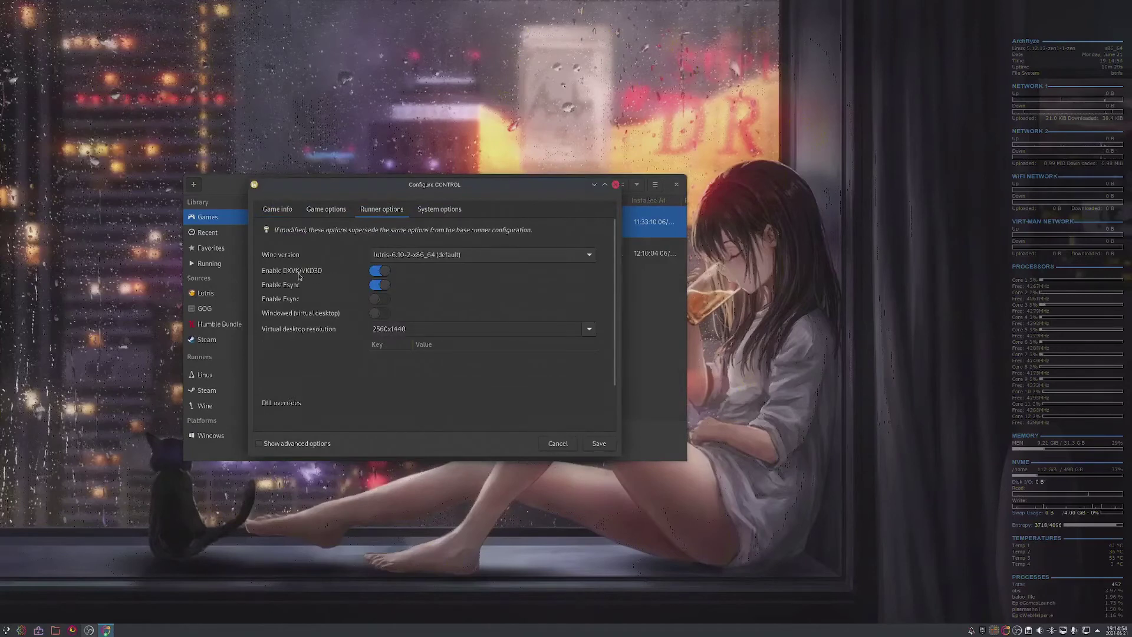
mouse_move(299, 275)
left_click(443, 208)
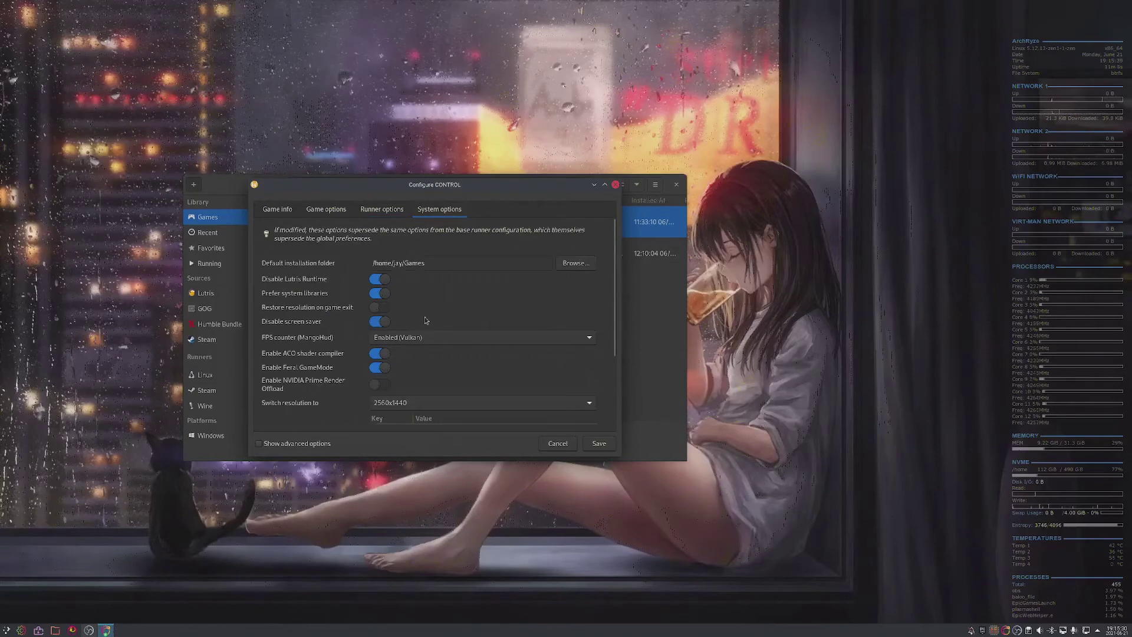
left_click(593, 450)
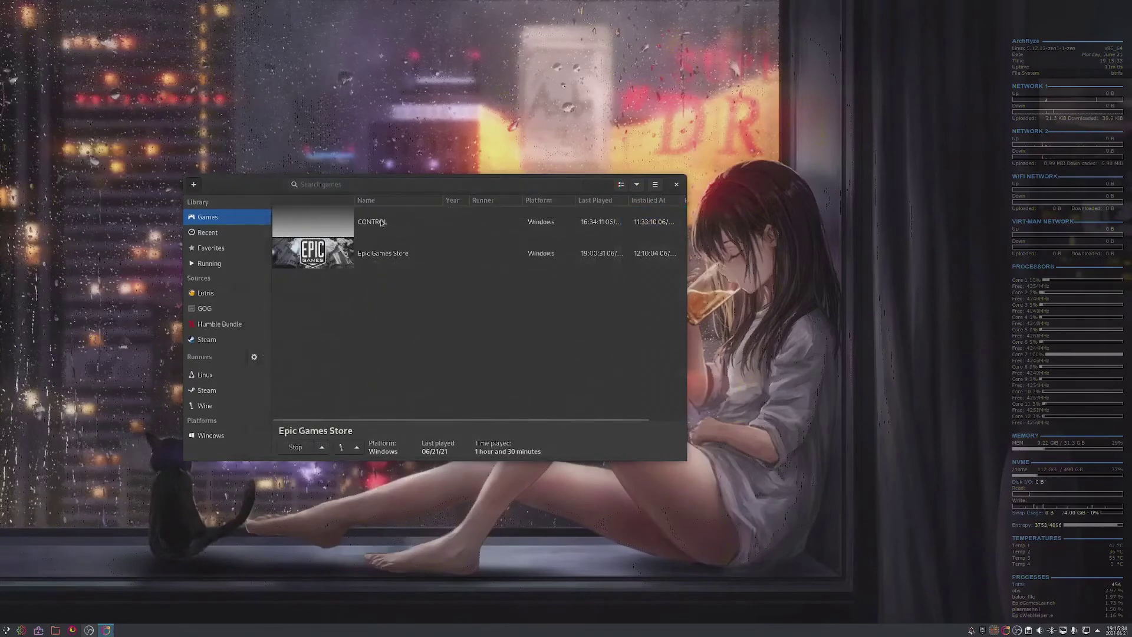
Launch CONTROL from the library and alt-tab back to the desktop after the intros.
left_click(382, 222)
left_click(287, 448)
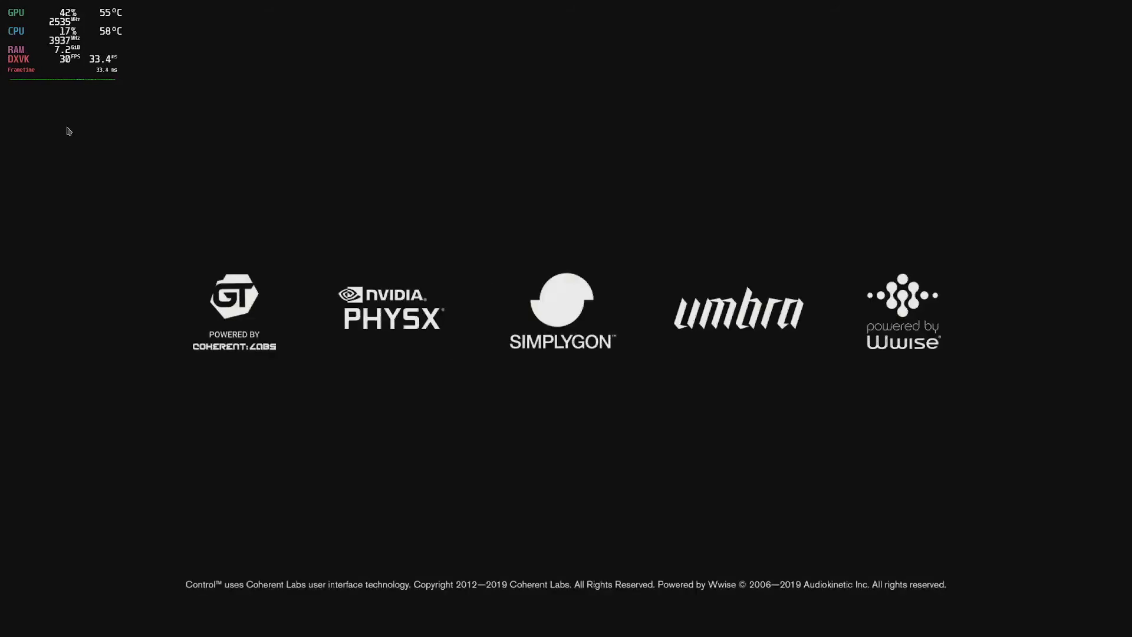
key("alt+Tab")
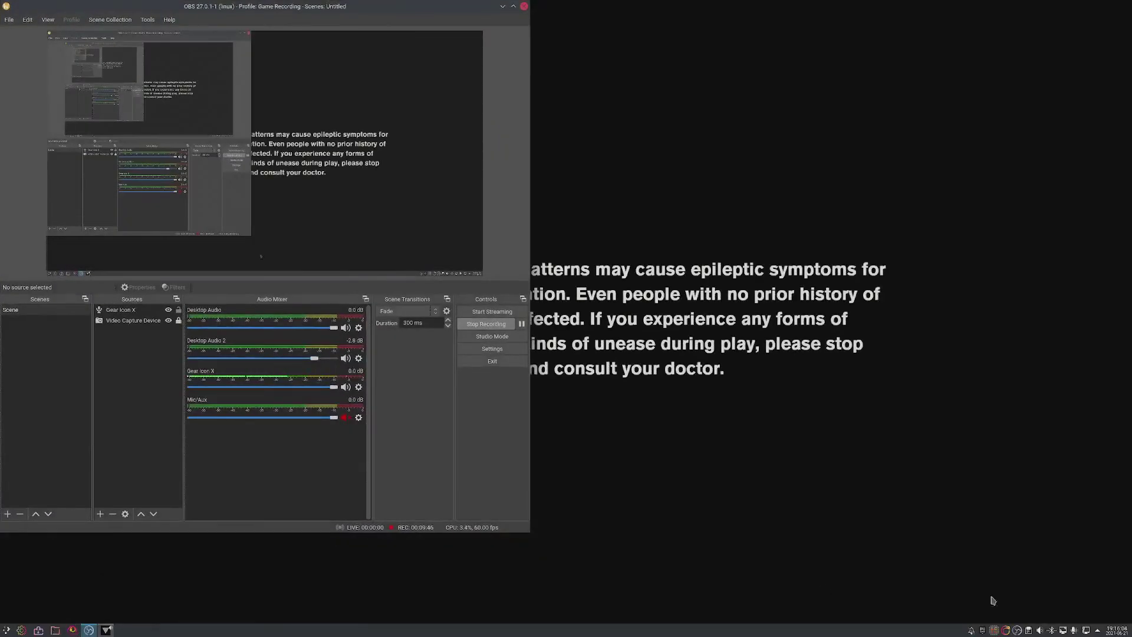
Restore the Lutris library from the tray, minimize OBS, and select CONTROL.
right_click(1006, 631)
left_click(1017, 605)
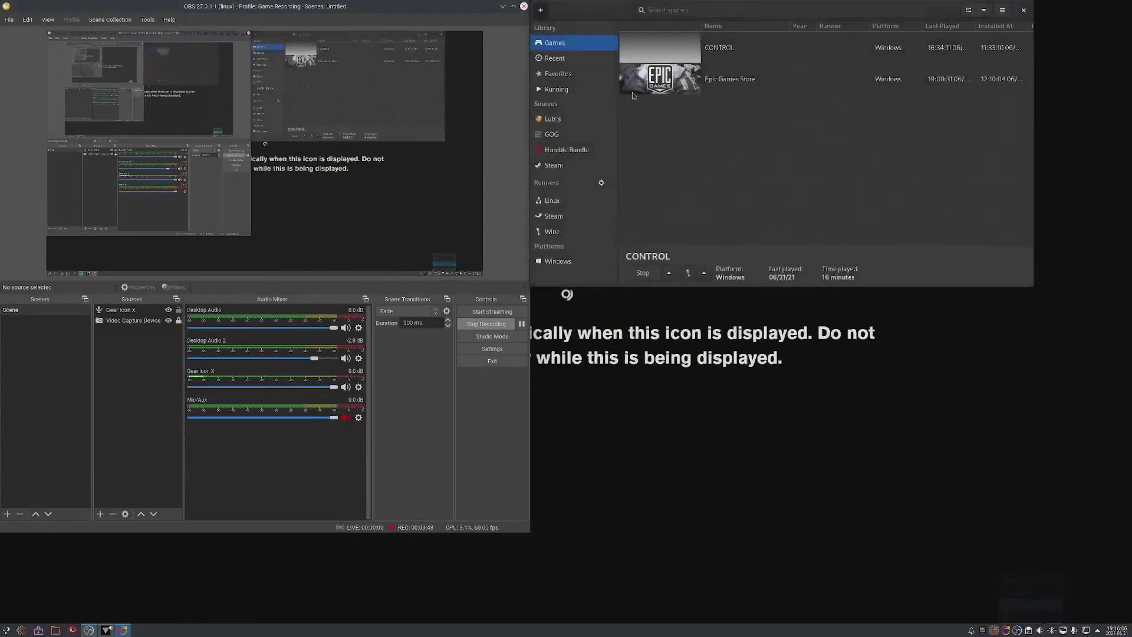
left_click(503, 10)
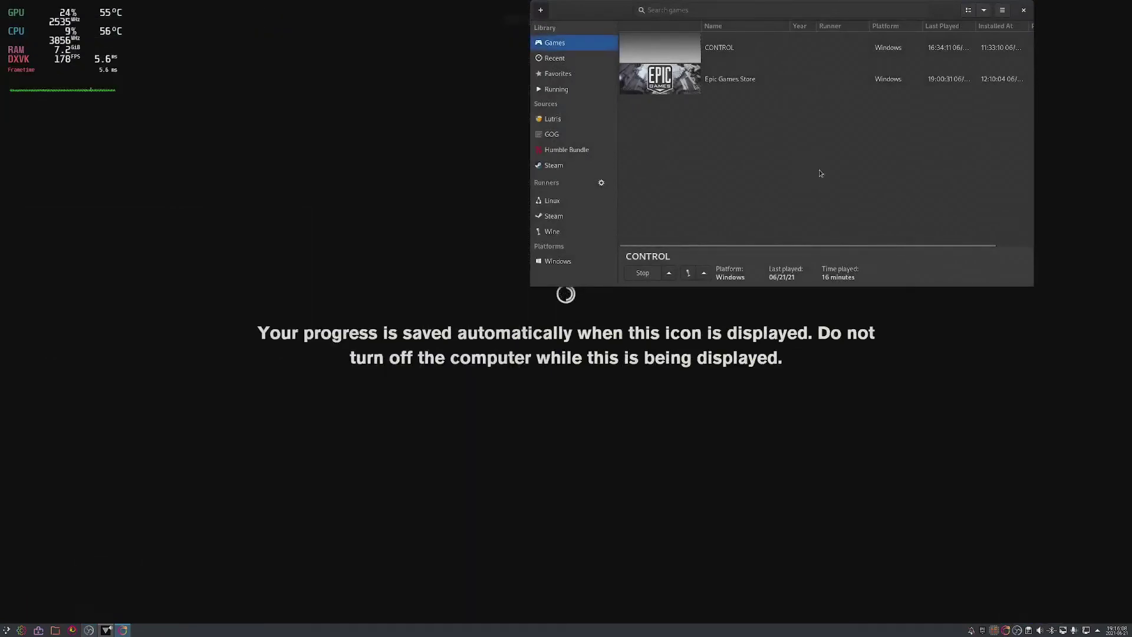
left_click(955, 47)
Review the global MangoHud and GameMode system options in Preferences and cancel without changes.
left_click(1002, 10)
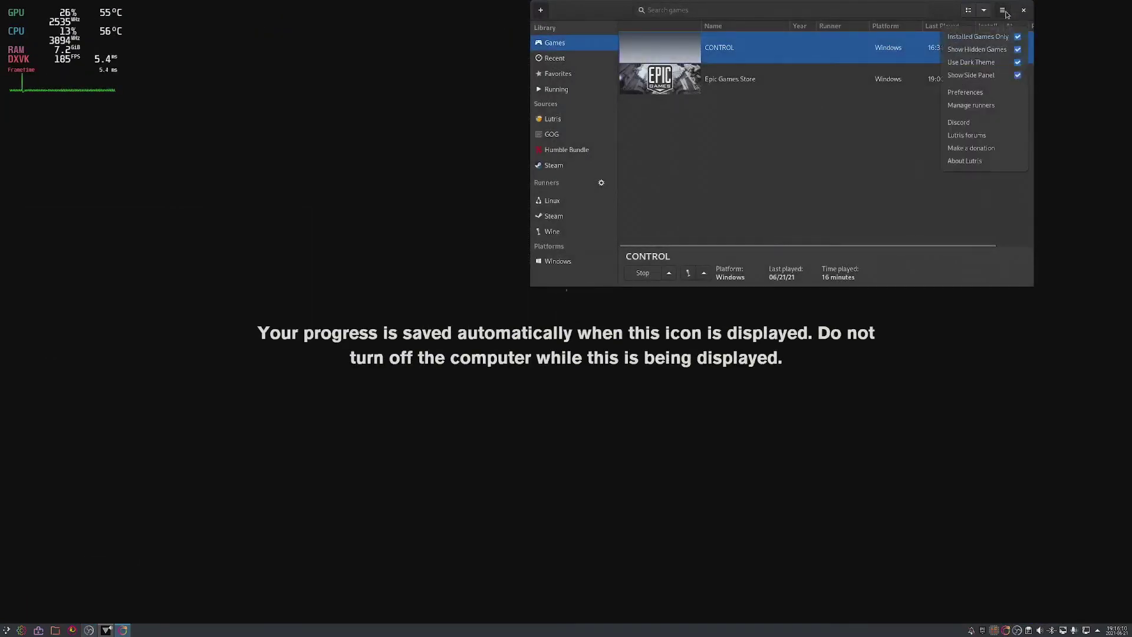
left_click(975, 95)
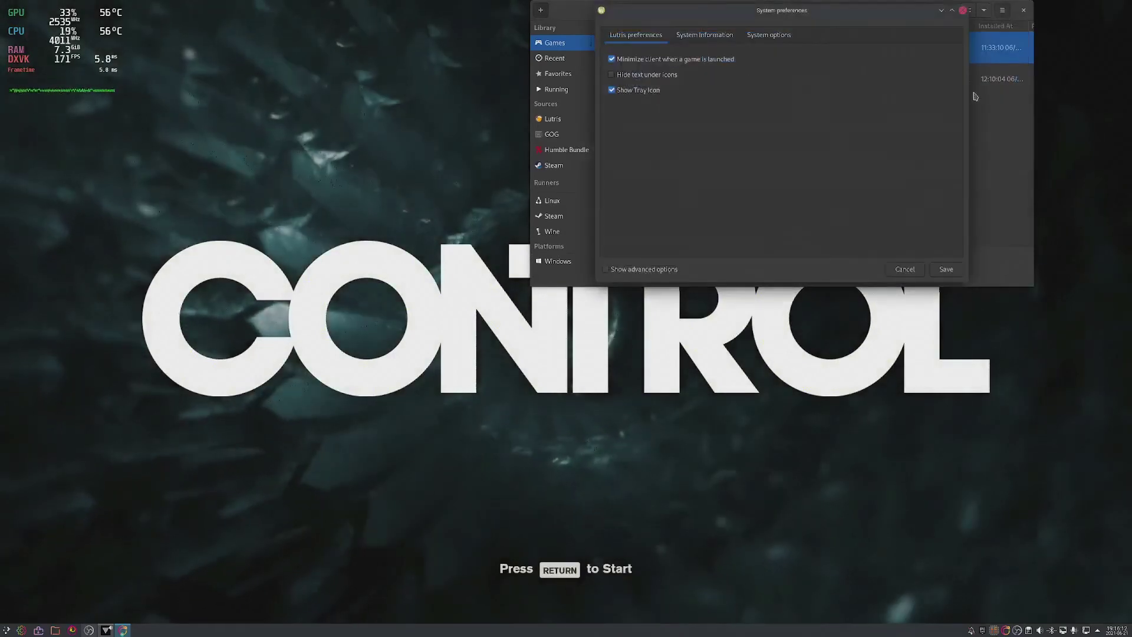
left_click(767, 34)
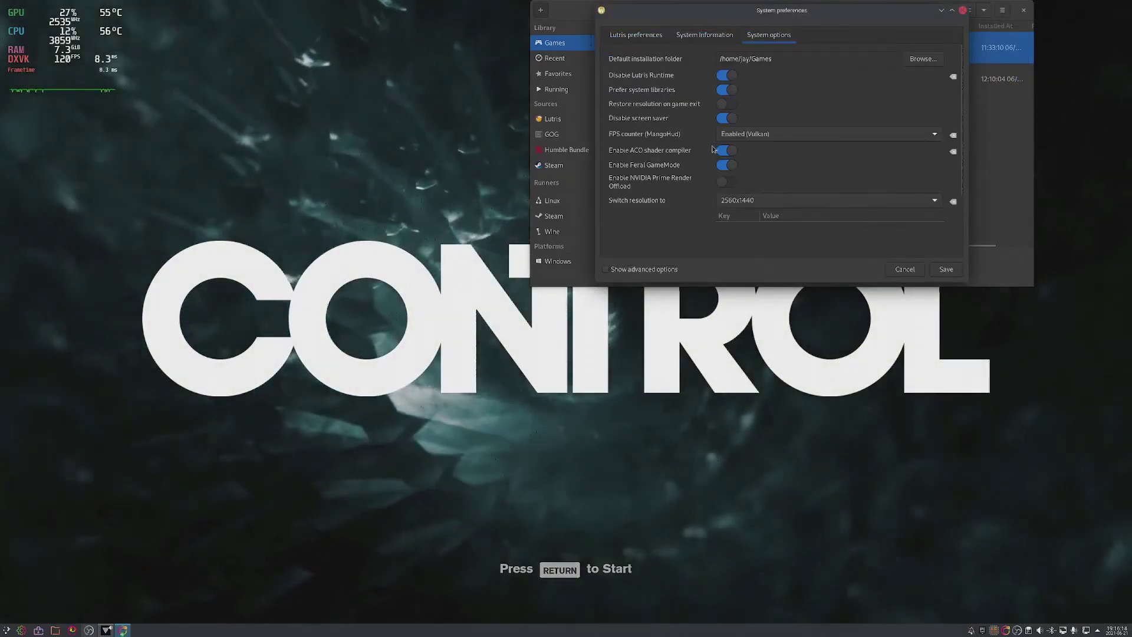
mouse_move(623, 143)
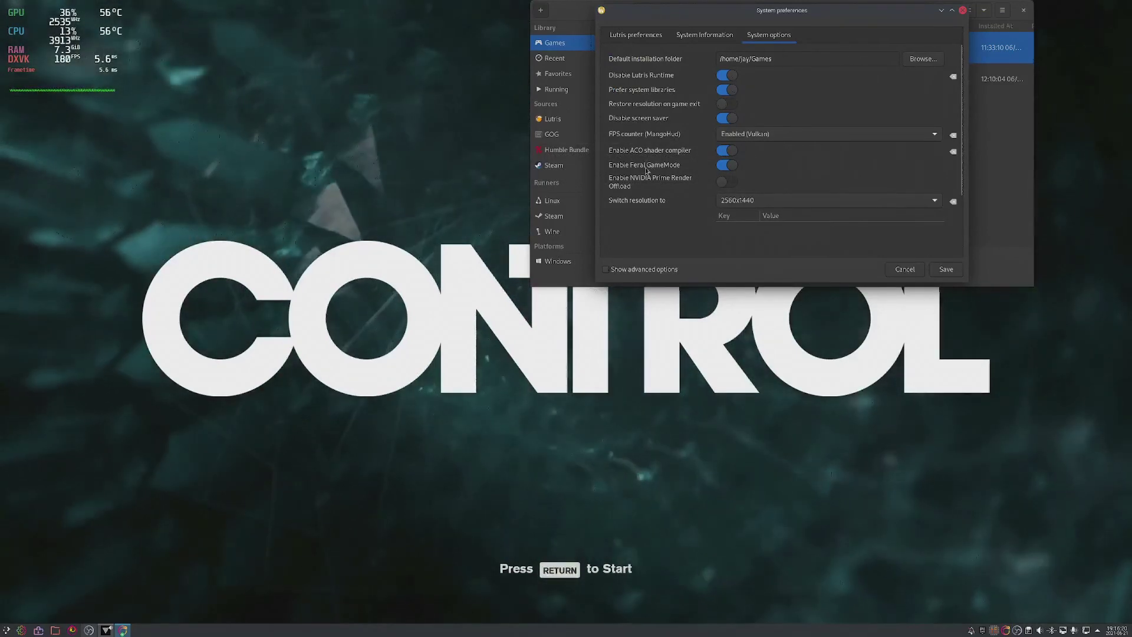
mouse_move(670, 170)
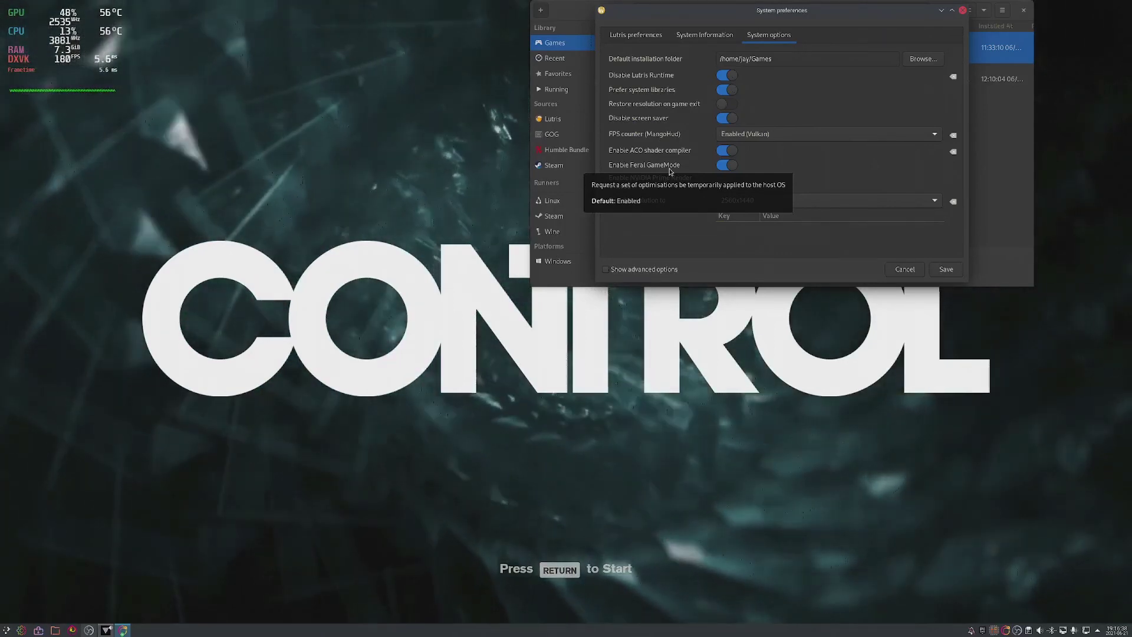
left_click(909, 274)
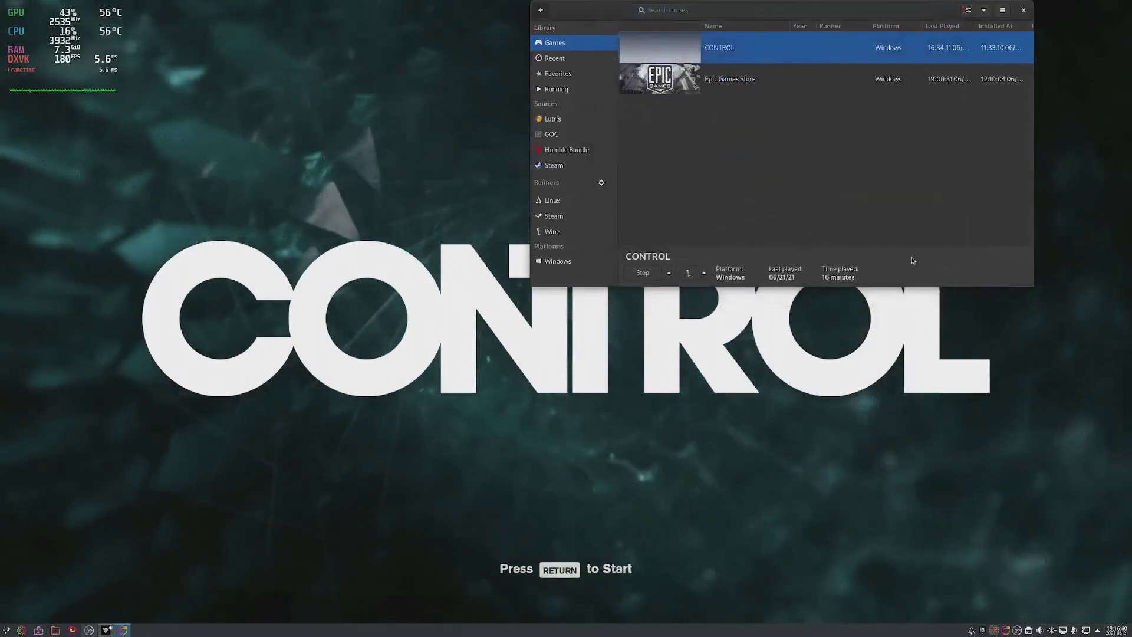
Return to the game, browse the Display options, then choose Continue Game from the main menu.
left_click(876, 475)
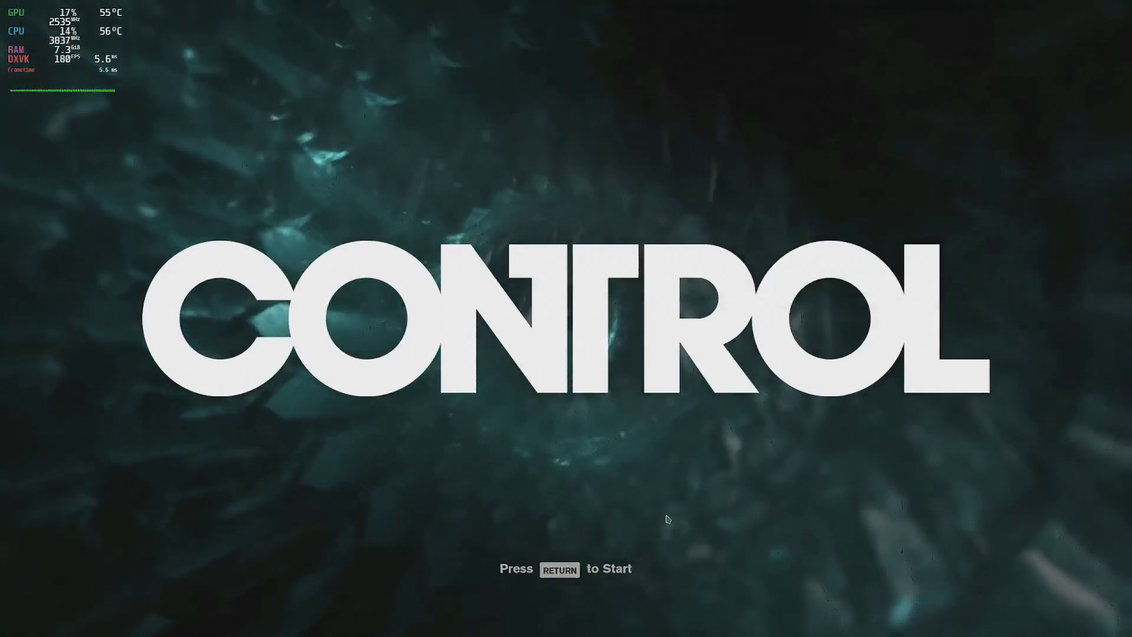
key("Return")
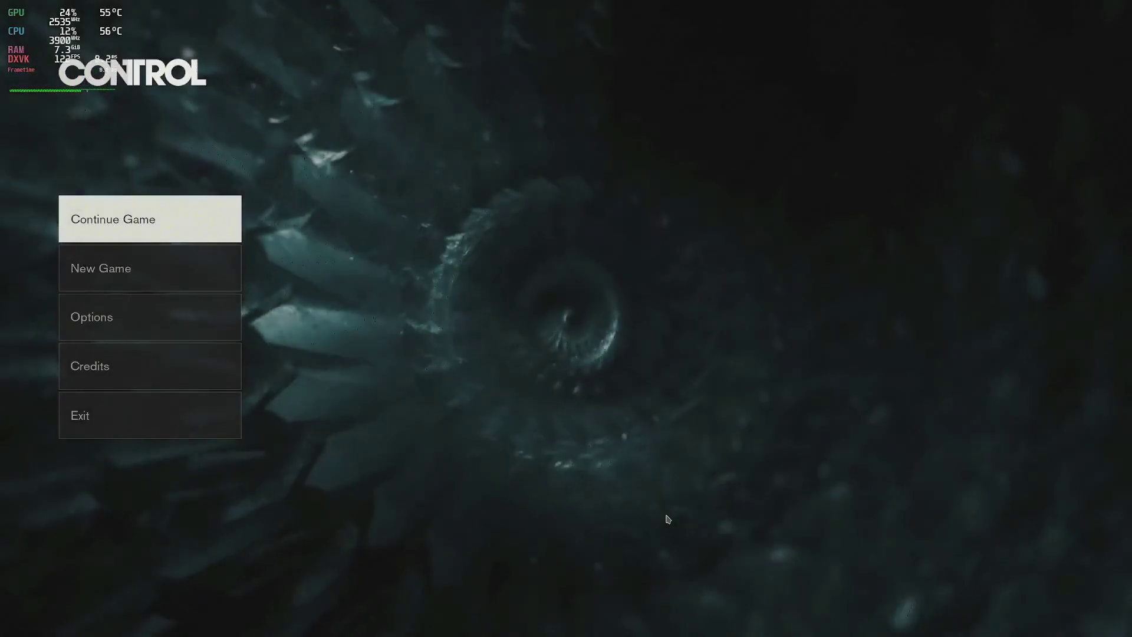
left_click(147, 321)
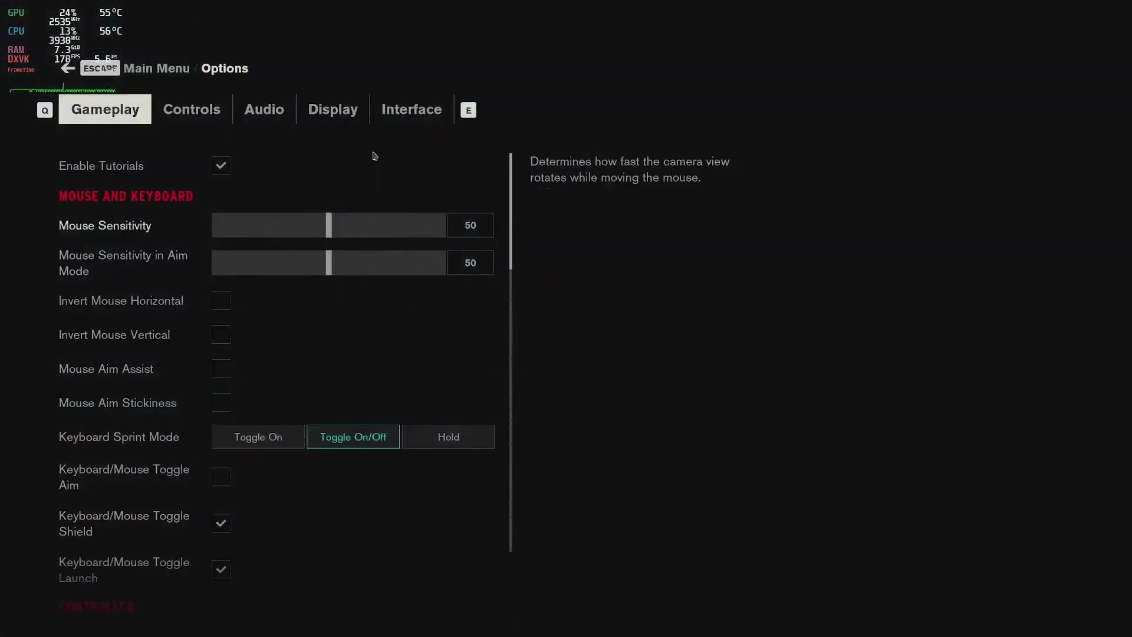
left_click(340, 115)
scroll(362, 437, "down", 10)
left_click(158, 69)
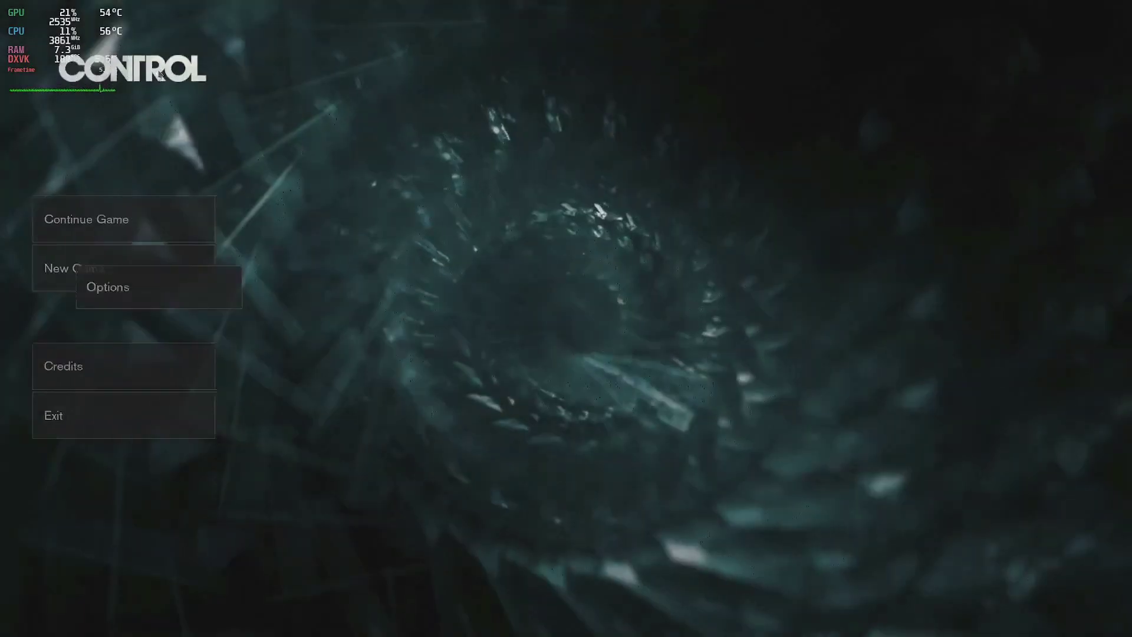
key("Return")
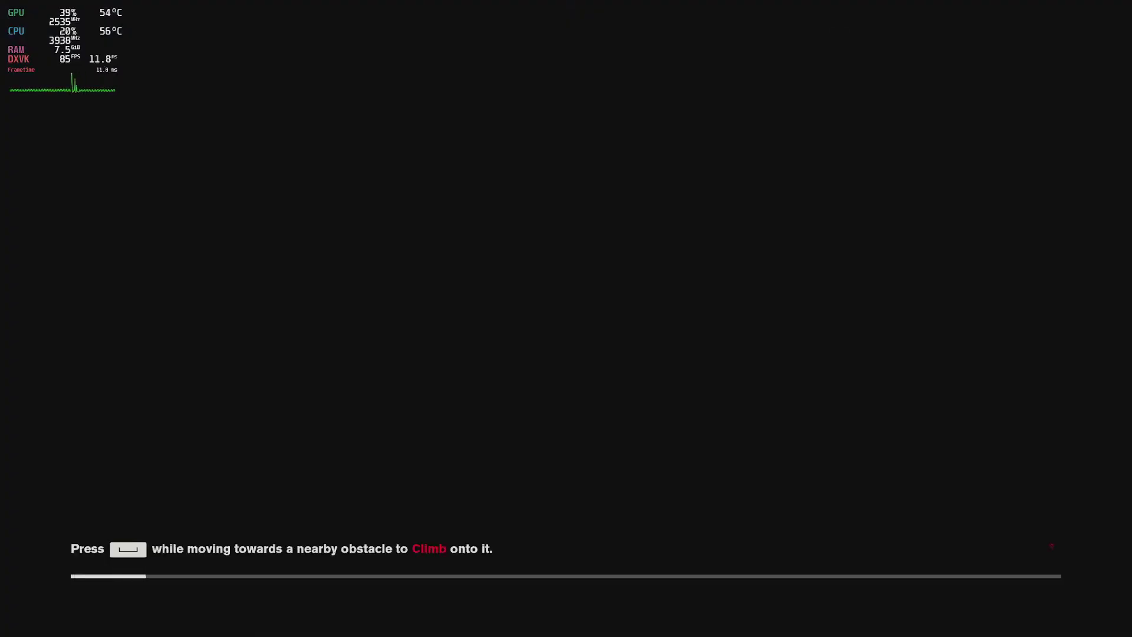